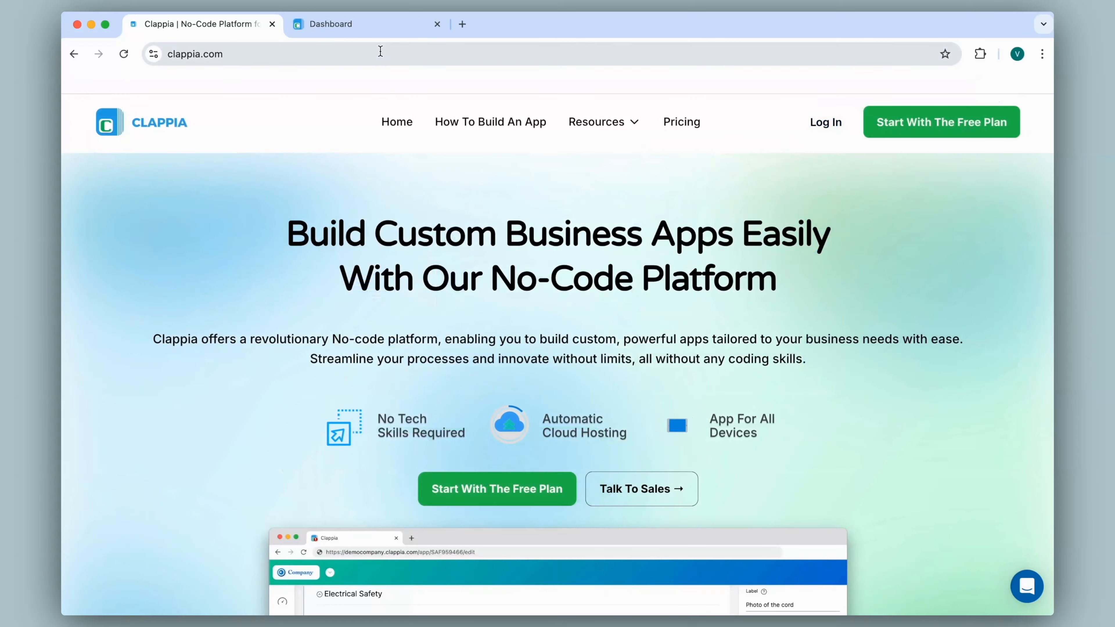
- Create a new app from the Clappia dashboard and name it Feedback
click(380, 27)
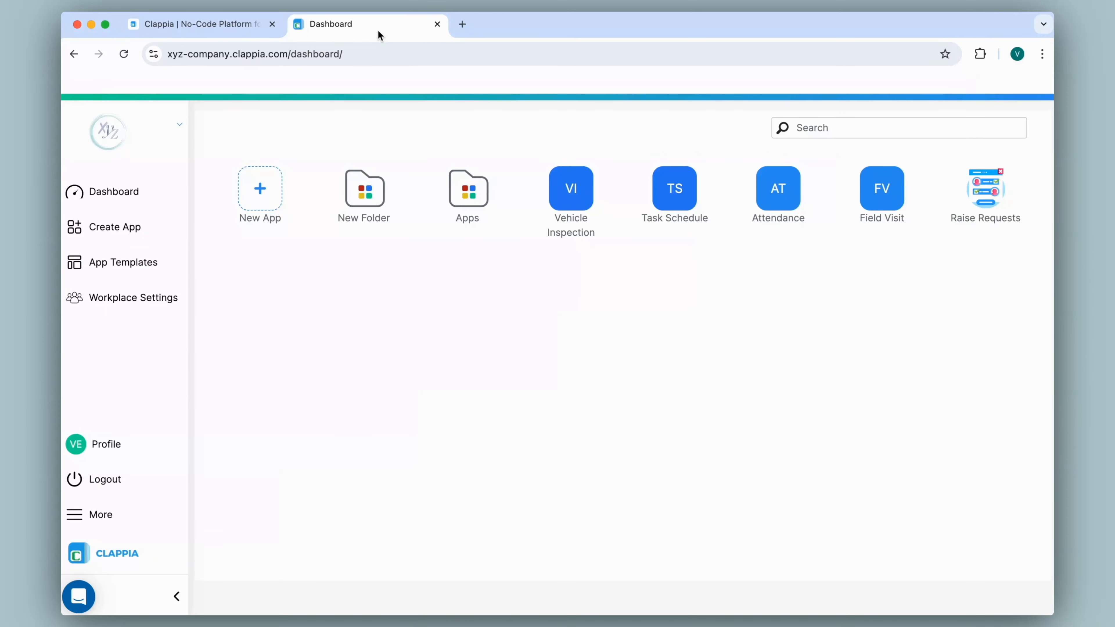
click(264, 187)
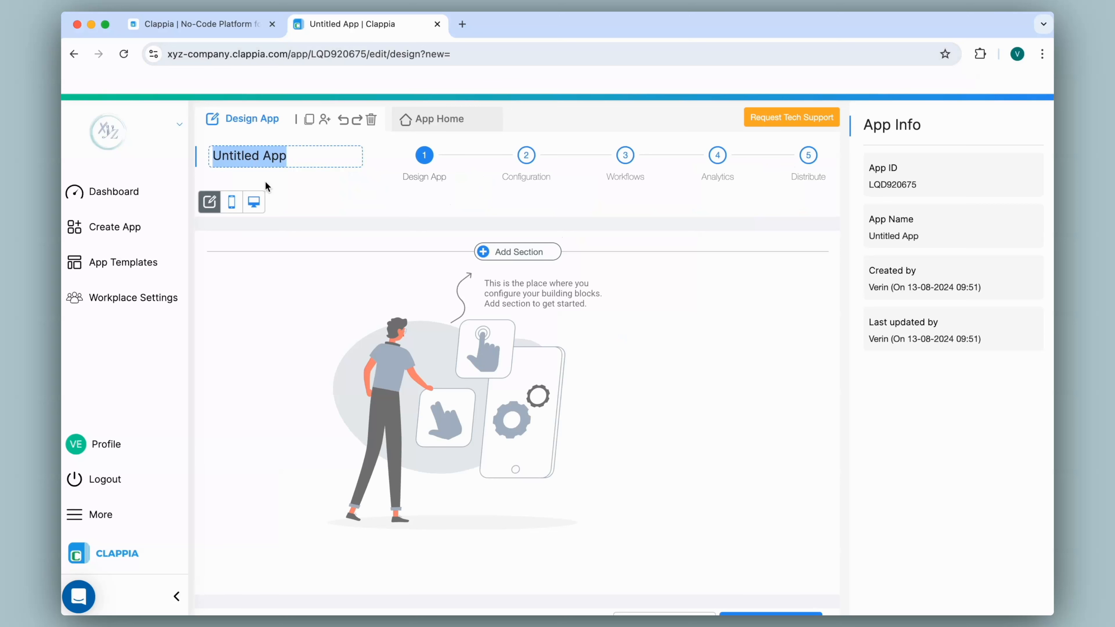
text(Feedback)
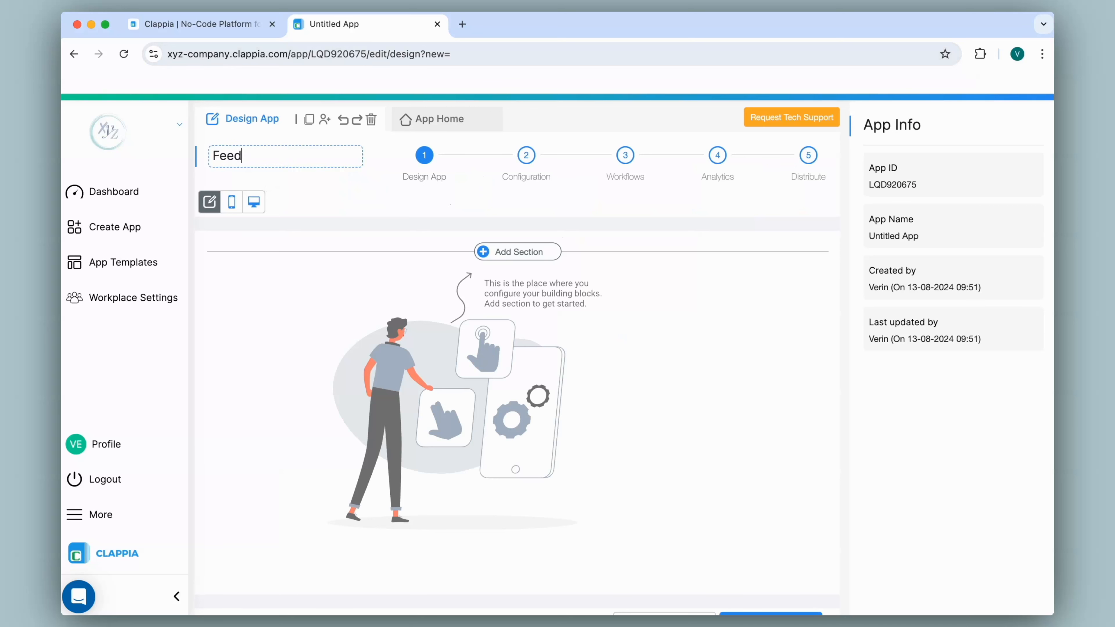
- Add a section to the Feedback app, name it Form and save it
click(511, 262)
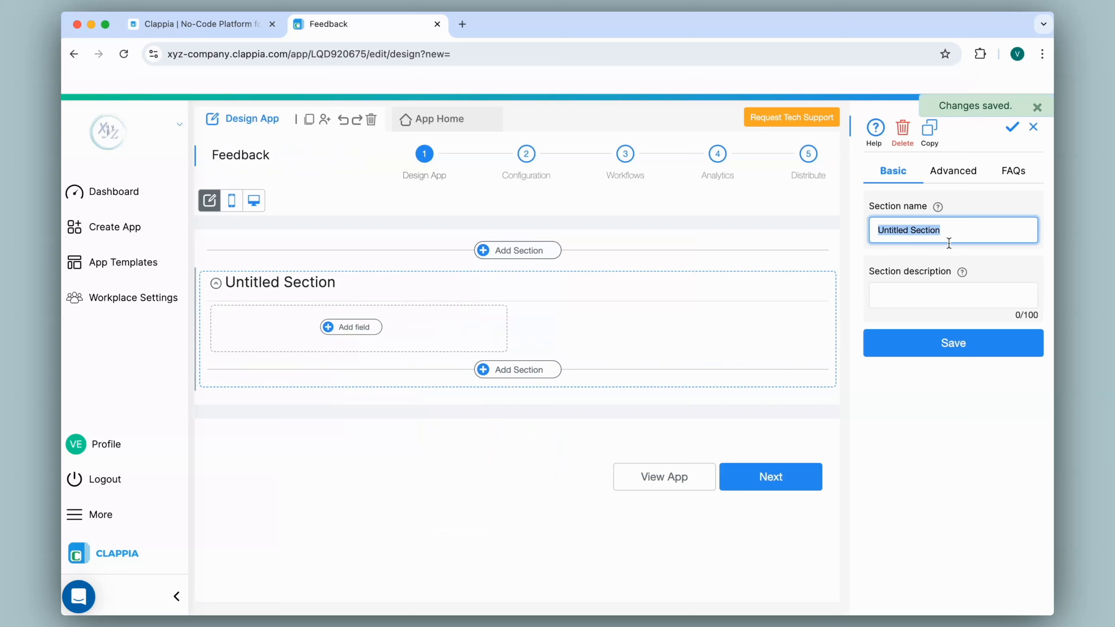
text(Form)
click(964, 357)
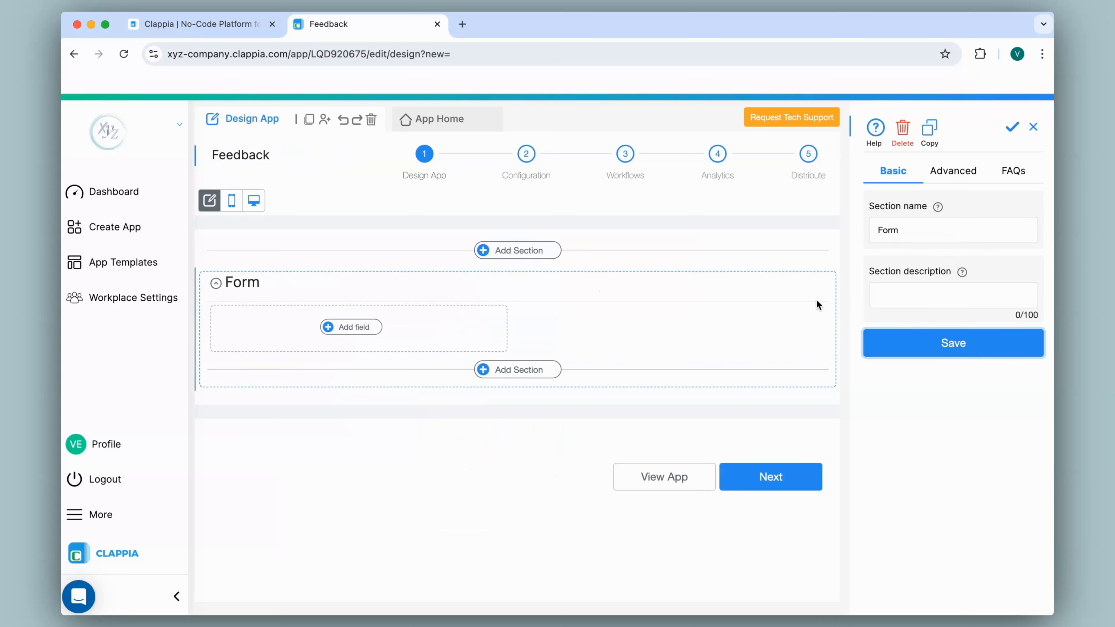
- Add a date selector field to the Form section, label it Date and save it
click(369, 329)
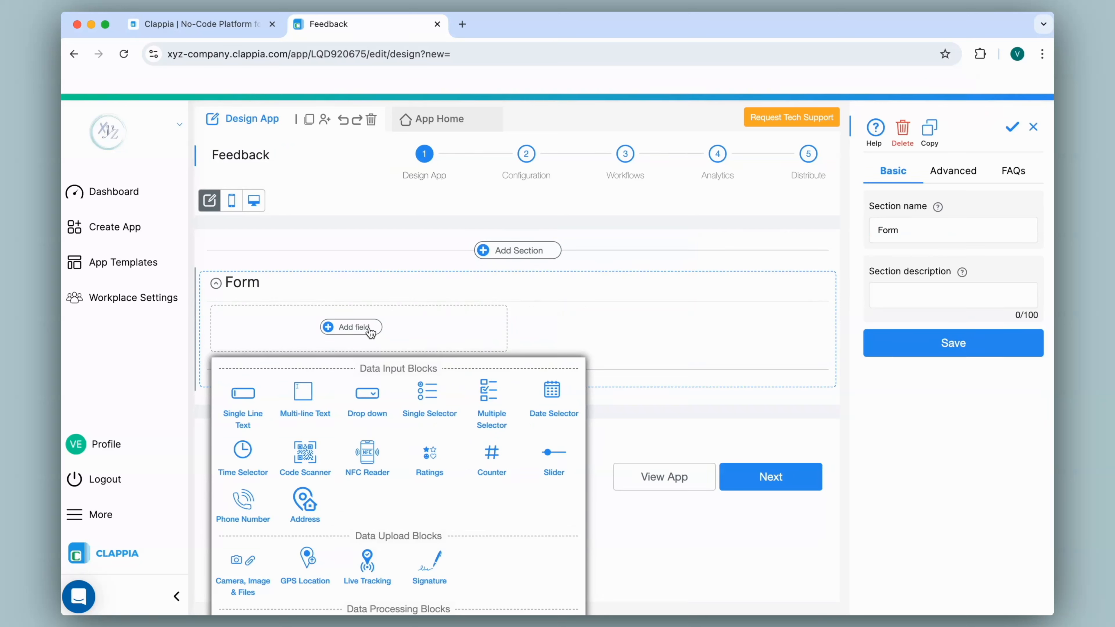
scroll(370, 332, down, 3)
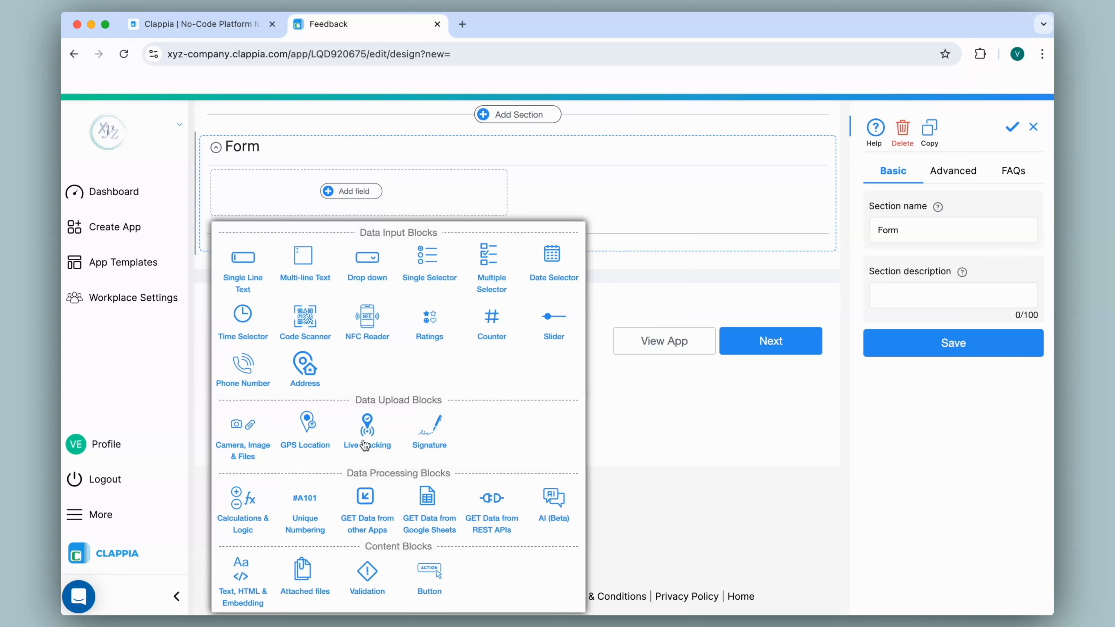
click(546, 268)
double_click(918, 227)
key(BackSpace)
click(939, 364)
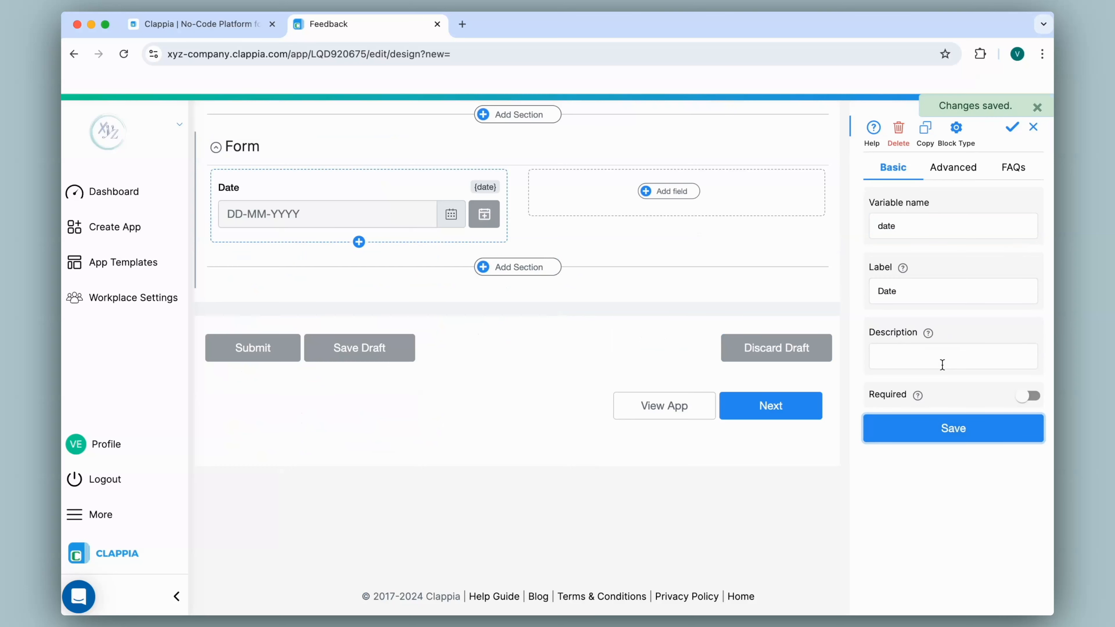
- Add a time selector field beside the Date field, label it Time and save it
click(683, 202)
click(568, 325)
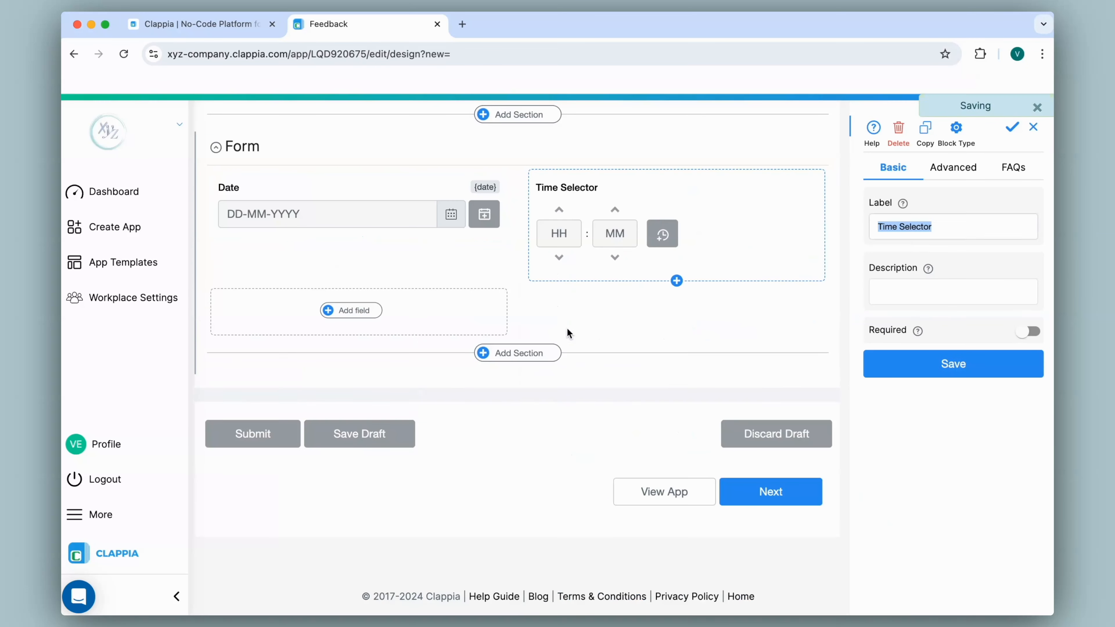
double_click(917, 227)
key(BackSpace)
click(941, 363)
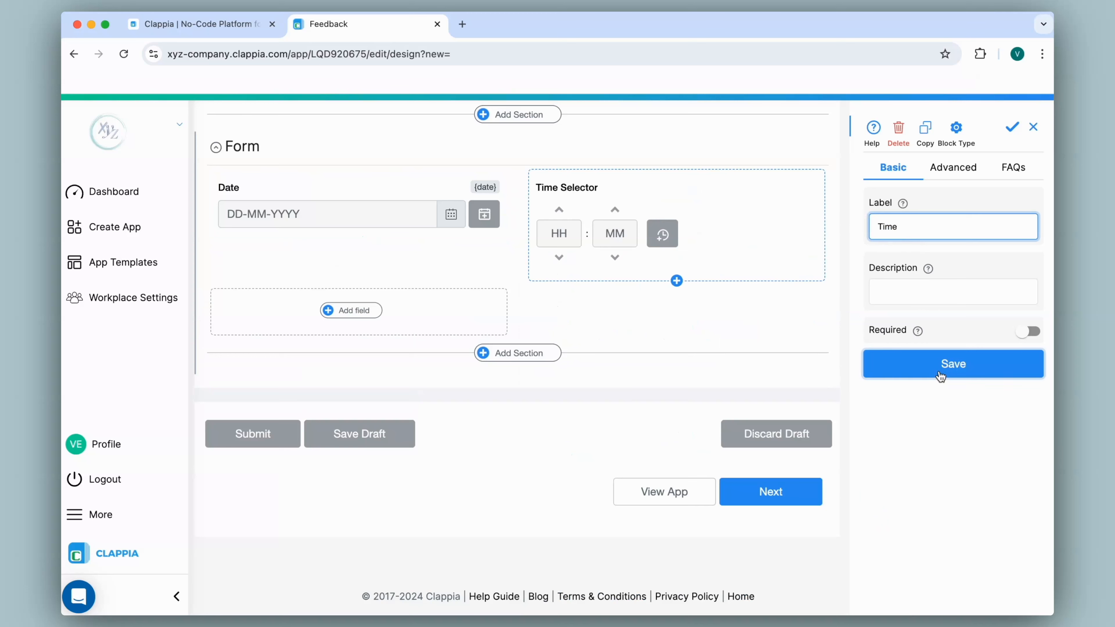
- Add a ratings field labelled Customer Service, disable its Not applicable option and save it
click(351, 310)
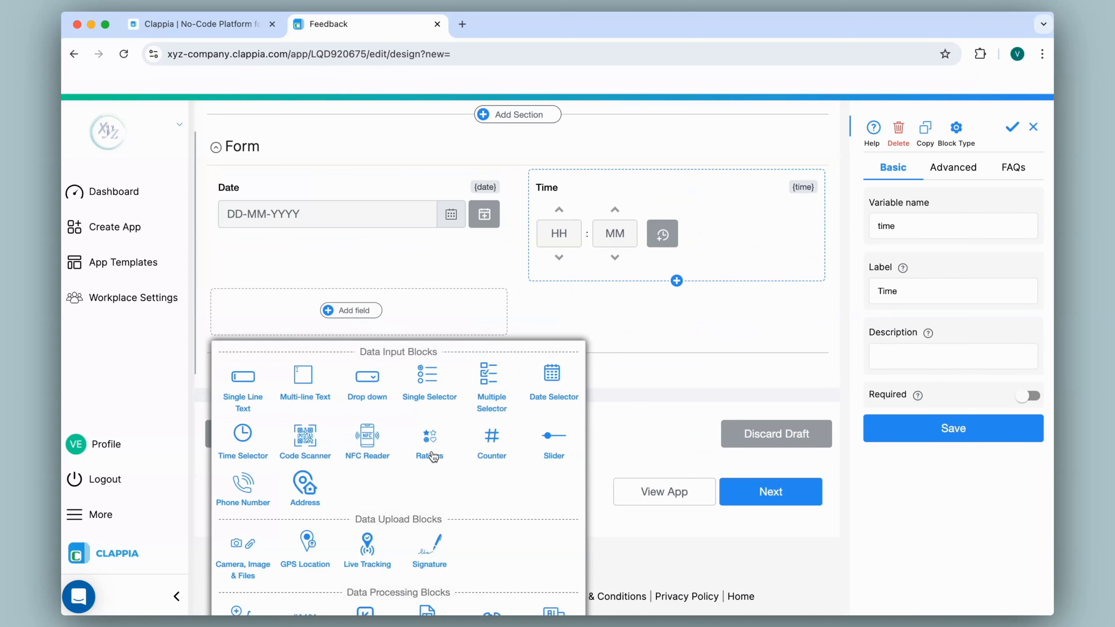
click(433, 455)
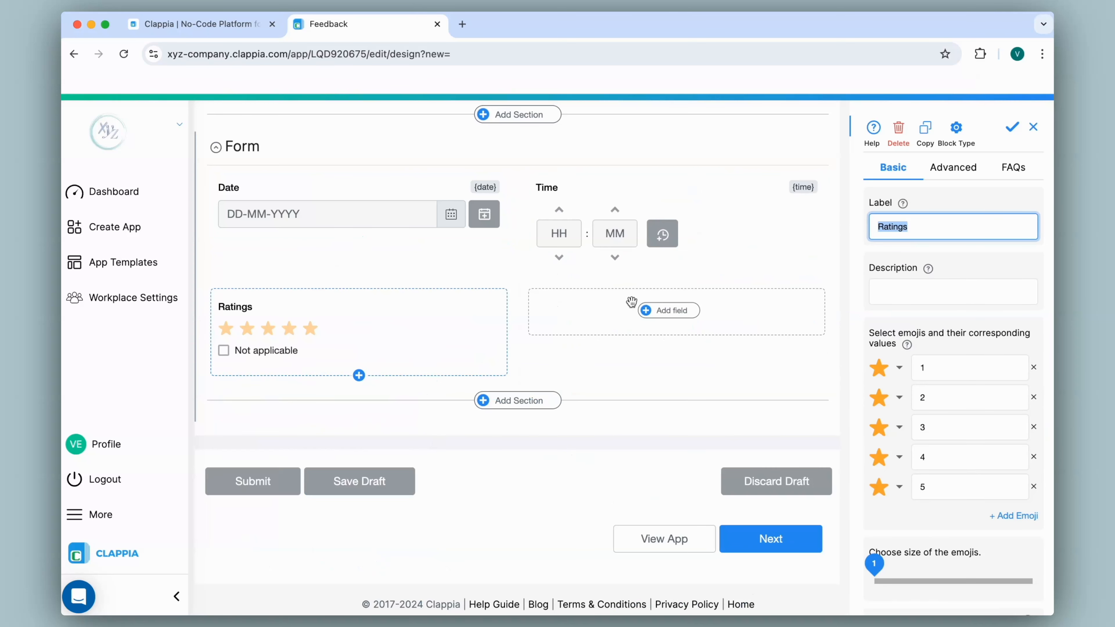
text(Customer Service)
scroll(934, 317, down, 2)
scroll(934, 316, down, 1)
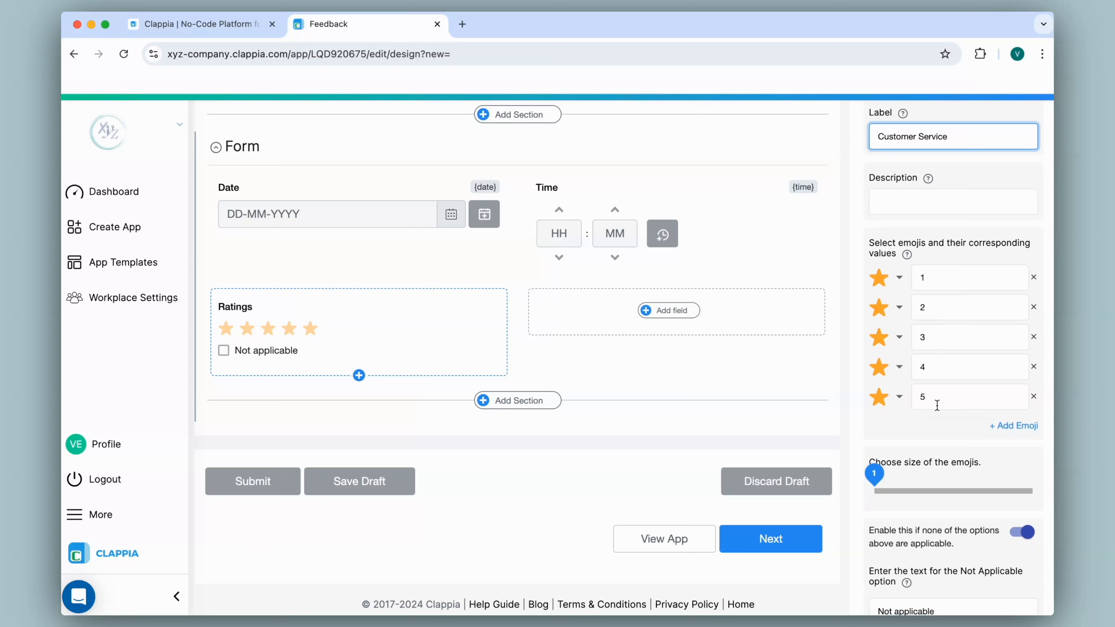
scroll(949, 382, down, 6)
click(1025, 354)
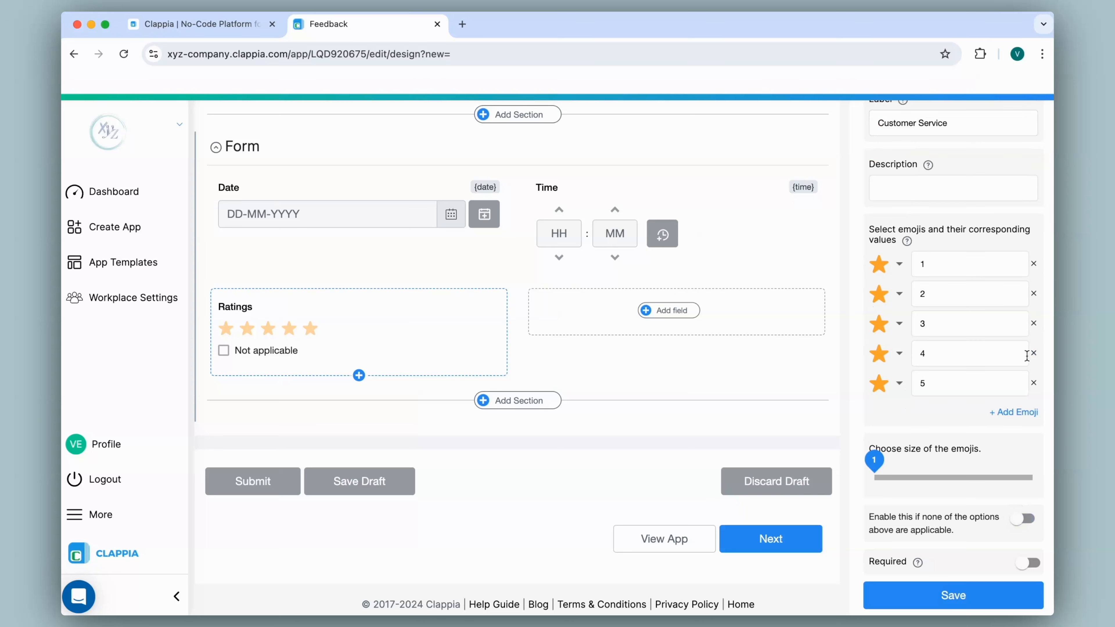
click(963, 593)
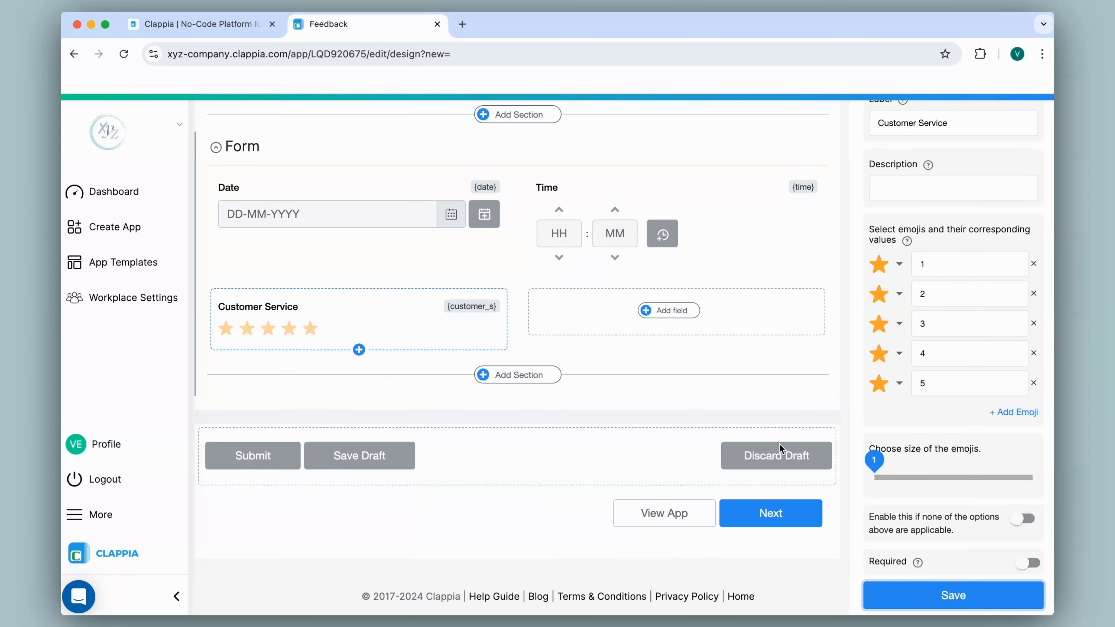
- Add a ratings field labelled Product Selection beside Customer Service, disable its Not applicable option and save it
click(682, 323)
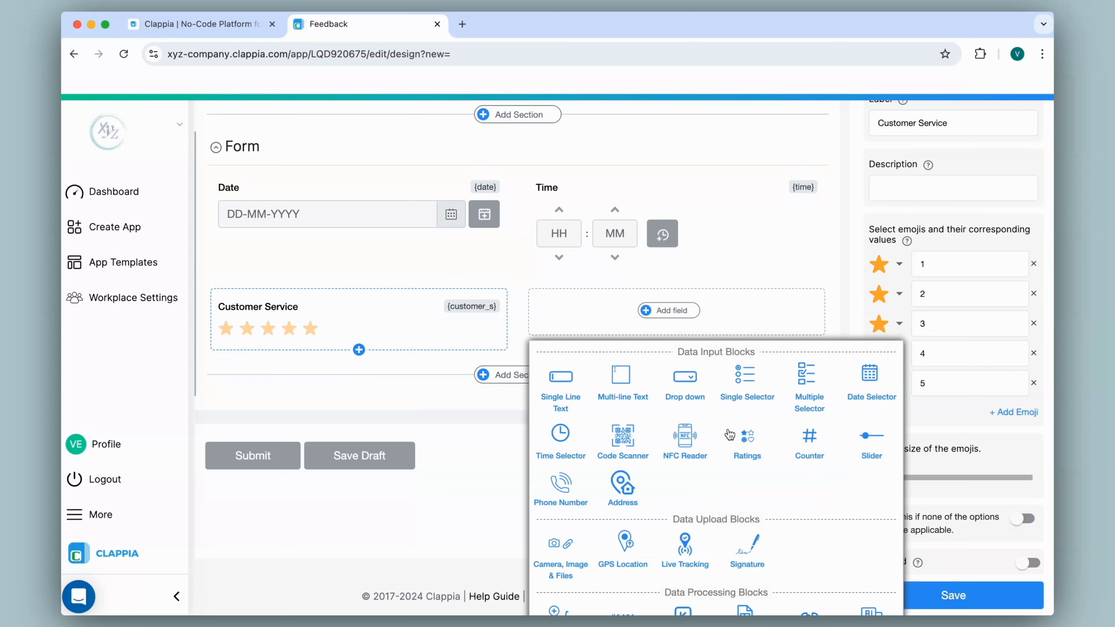
click(755, 445)
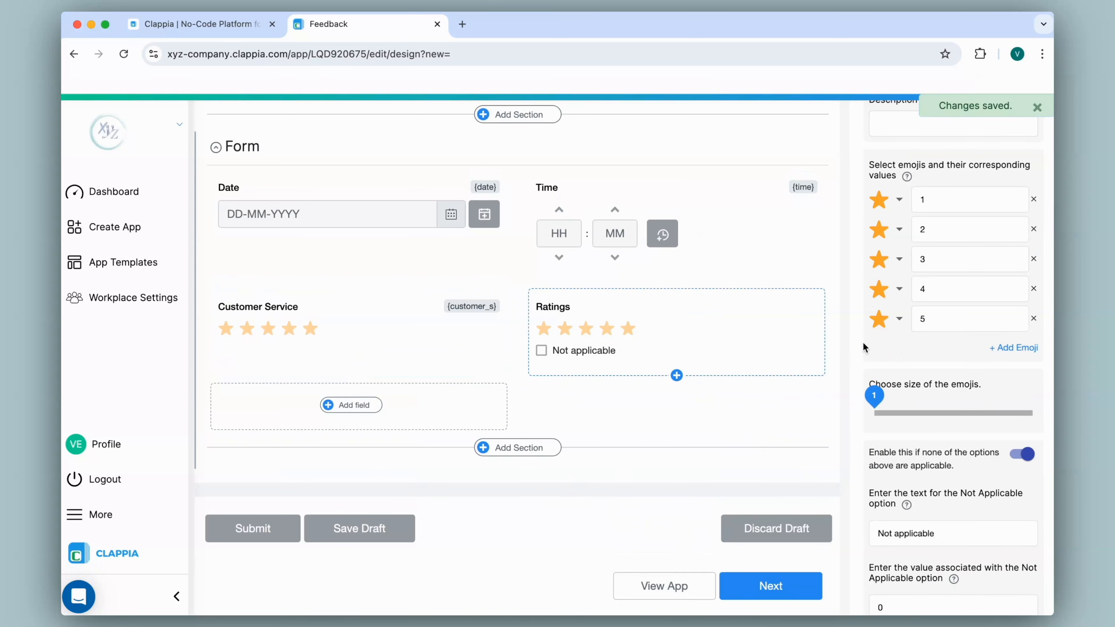
text(Product Selection)
scroll(959, 264, down, 5)
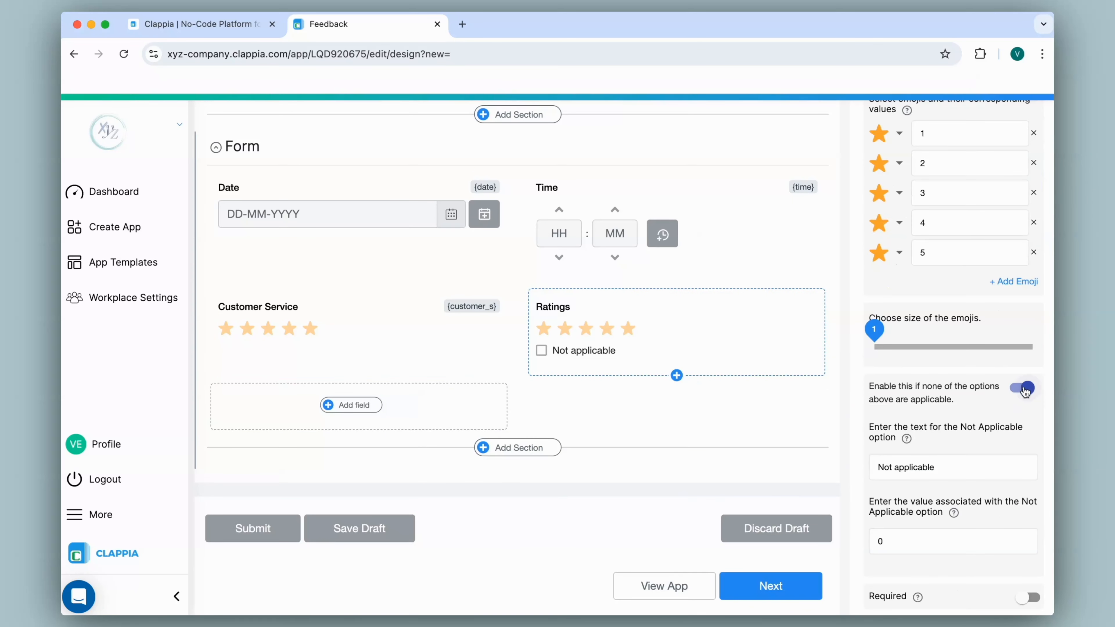
click(1025, 389)
click(946, 605)
- Add ratings fields labelled Product Expectation, Product Quality and Likely to Recommend, without the Not applicable option
click(351, 380)
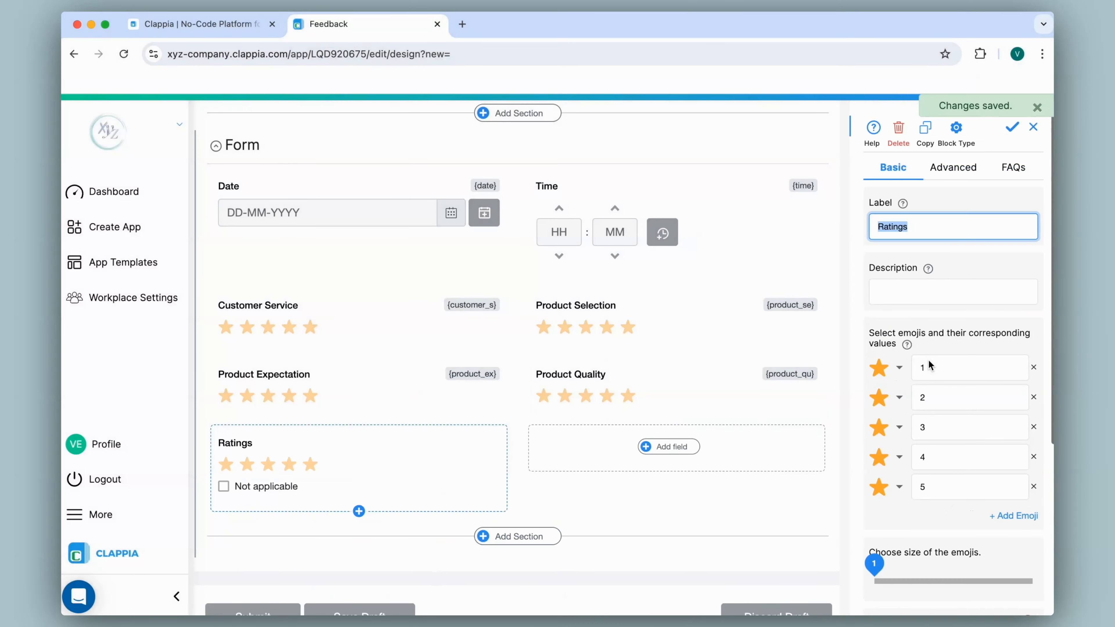
scroll(928, 360, down, 8)
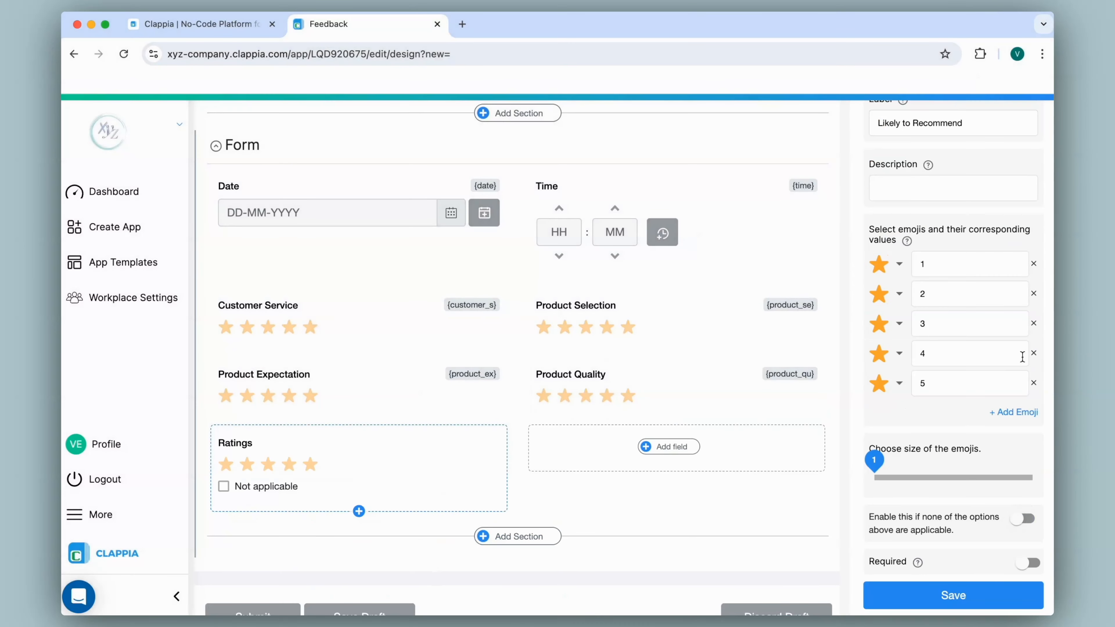
click(950, 598)
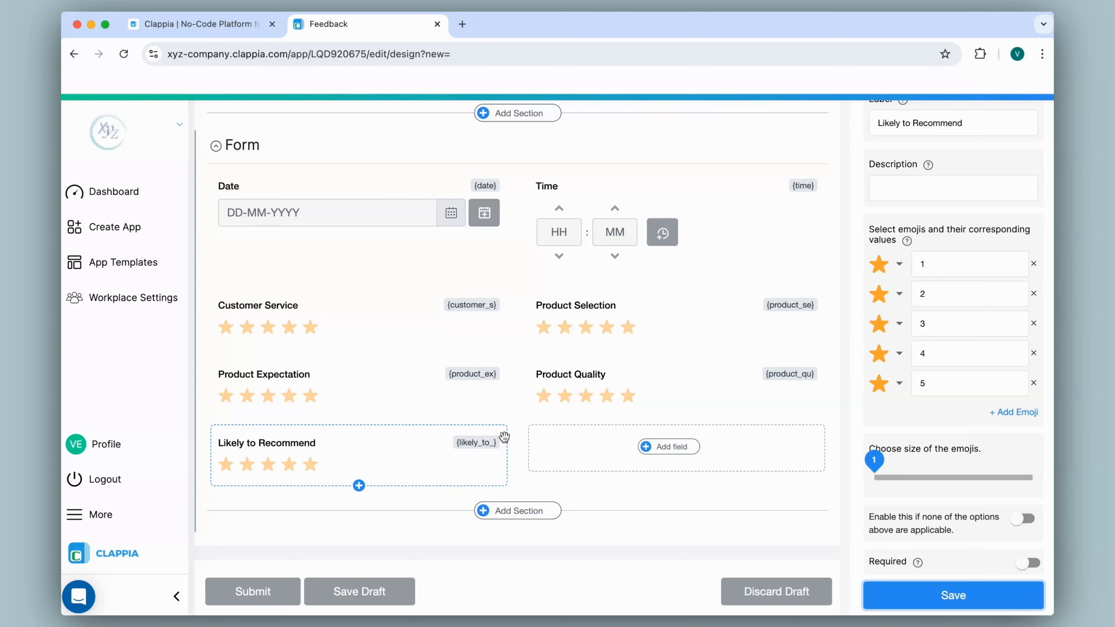
- Open the Feedback app's live form and fill in the current date, 13-08-2024, and time, 10:01
scroll(483, 308, up, 3)
click(443, 117)
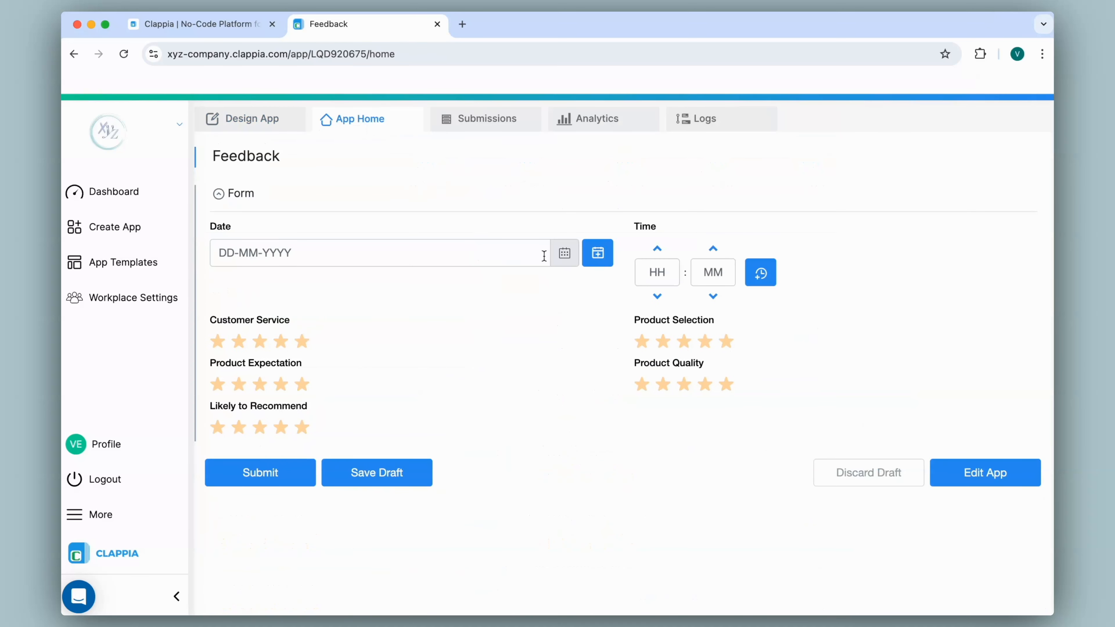
click(598, 253)
click(761, 273)
- Give all five feedback criteria a five-star rating and submit the form
click(302, 341)
click(302, 385)
click(302, 428)
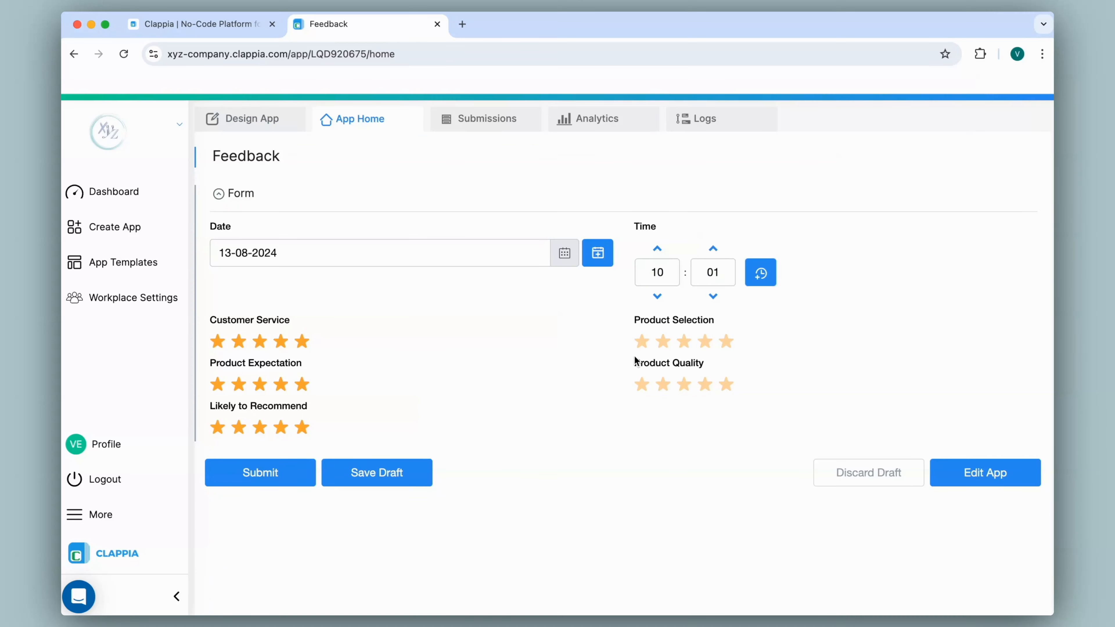
click(726, 341)
click(727, 384)
click(297, 465)
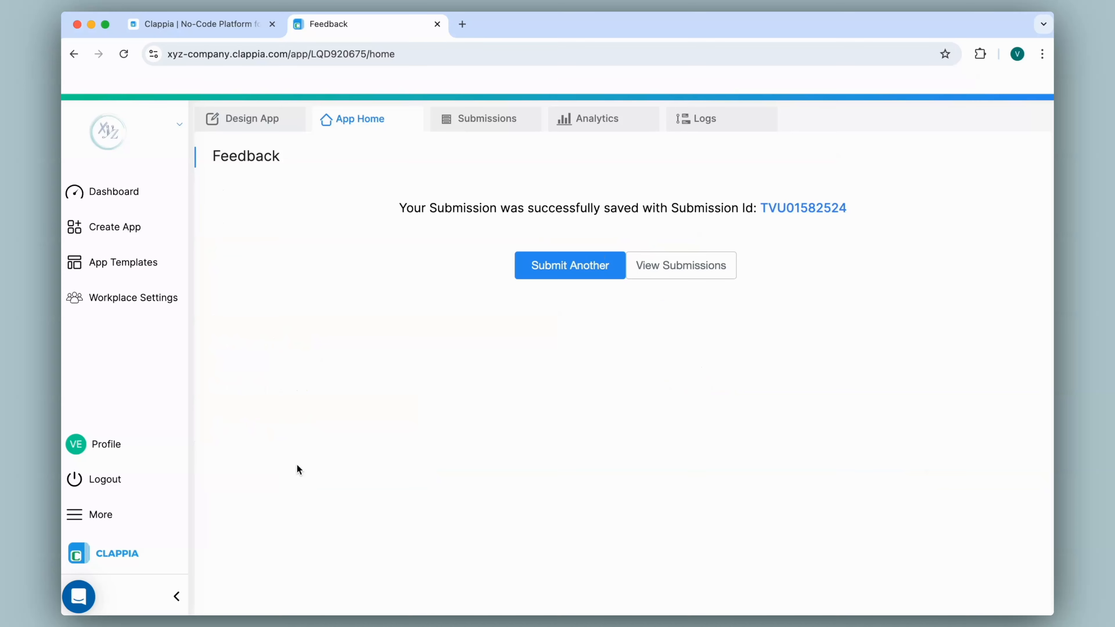
- Return to the app's design and open the submission settings down to the auto-submit field selection
click(260, 120)
scroll(506, 276, down, 5)
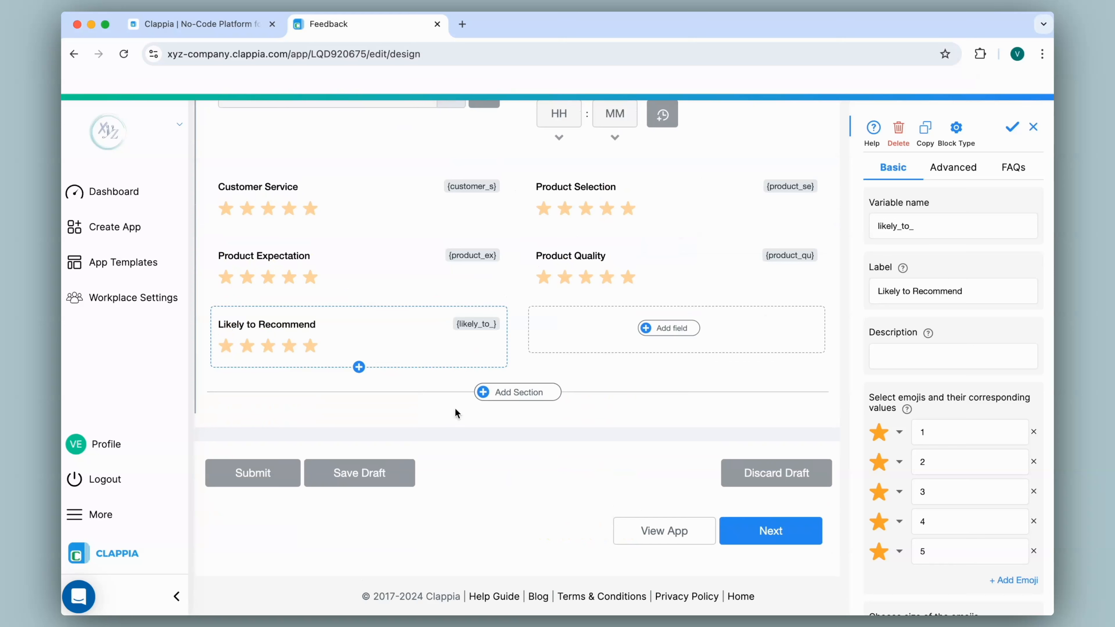
click(483, 472)
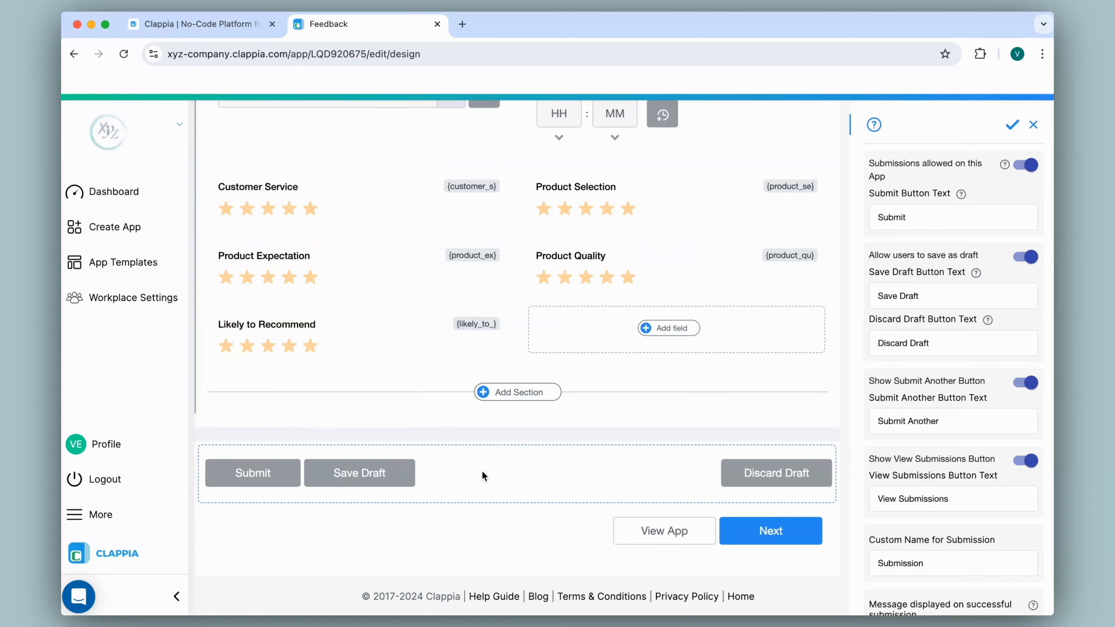
scroll(909, 328, down, 6)
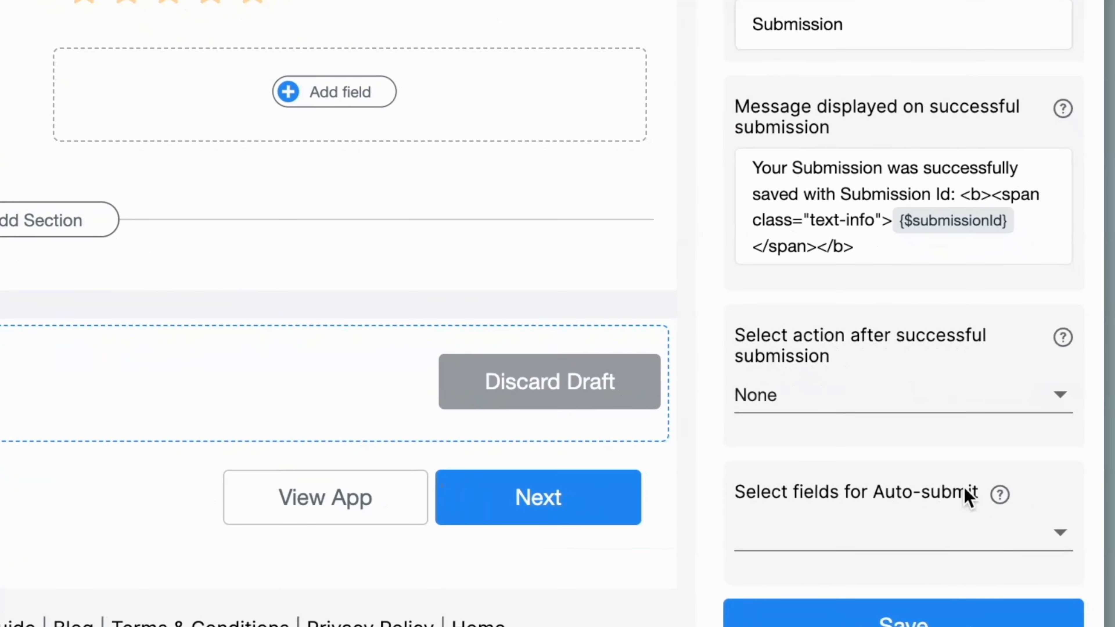
- Select Customer Service, Product Selection, Product Expectation, Product Quality and Likely to Recommend as auto-submit fields and save the settings
click(933, 539)
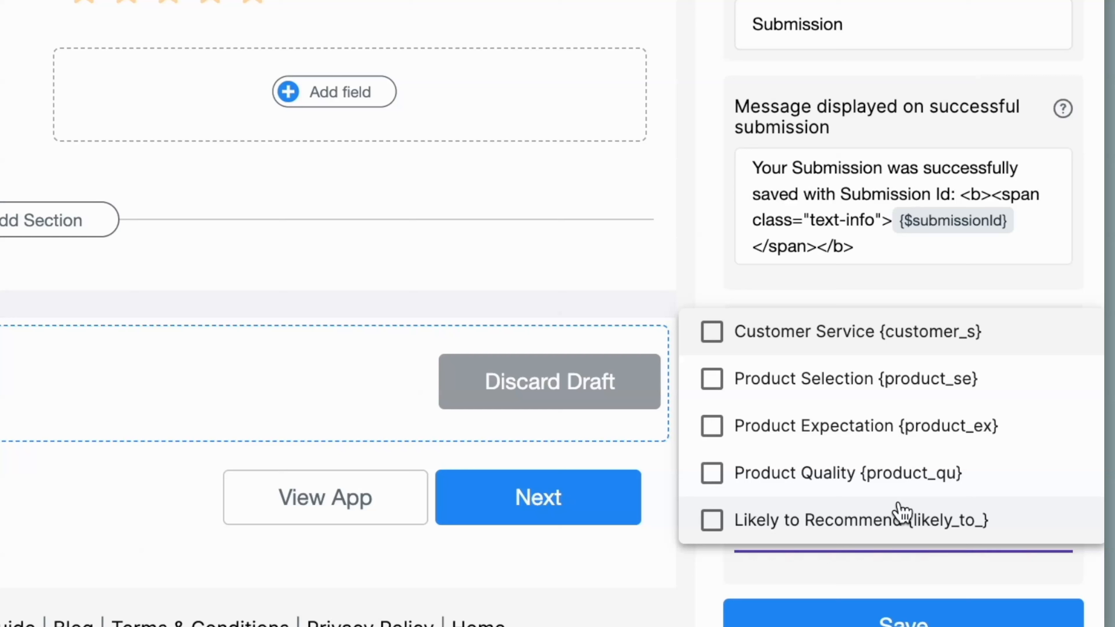
click(742, 334)
click(742, 378)
click(742, 426)
click(742, 473)
click(744, 542)
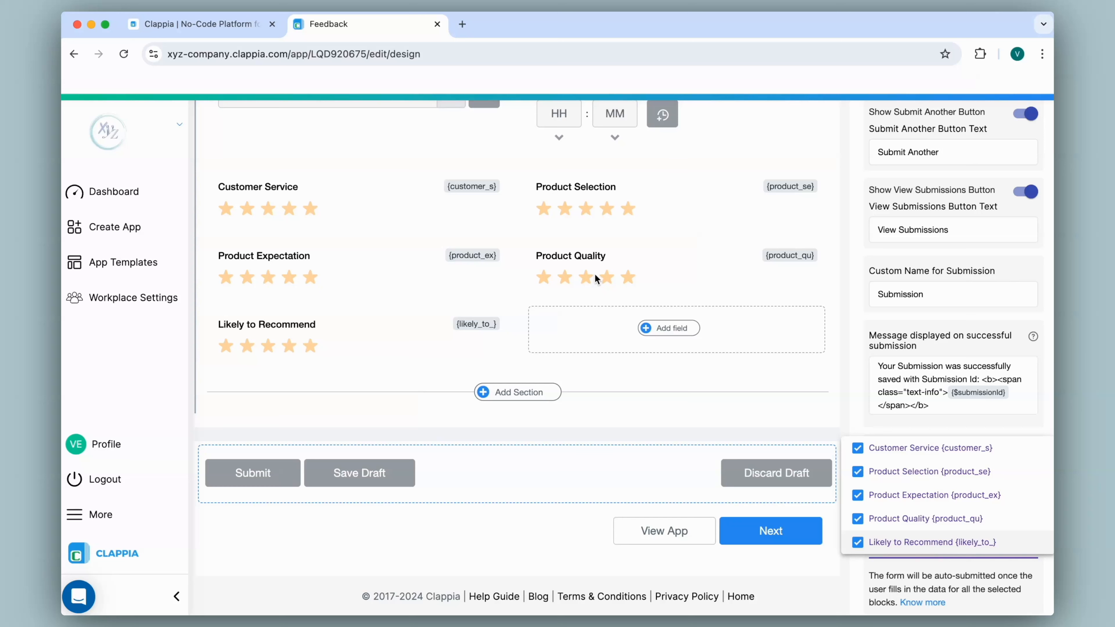
click(857, 573)
scroll(922, 588, down, 2)
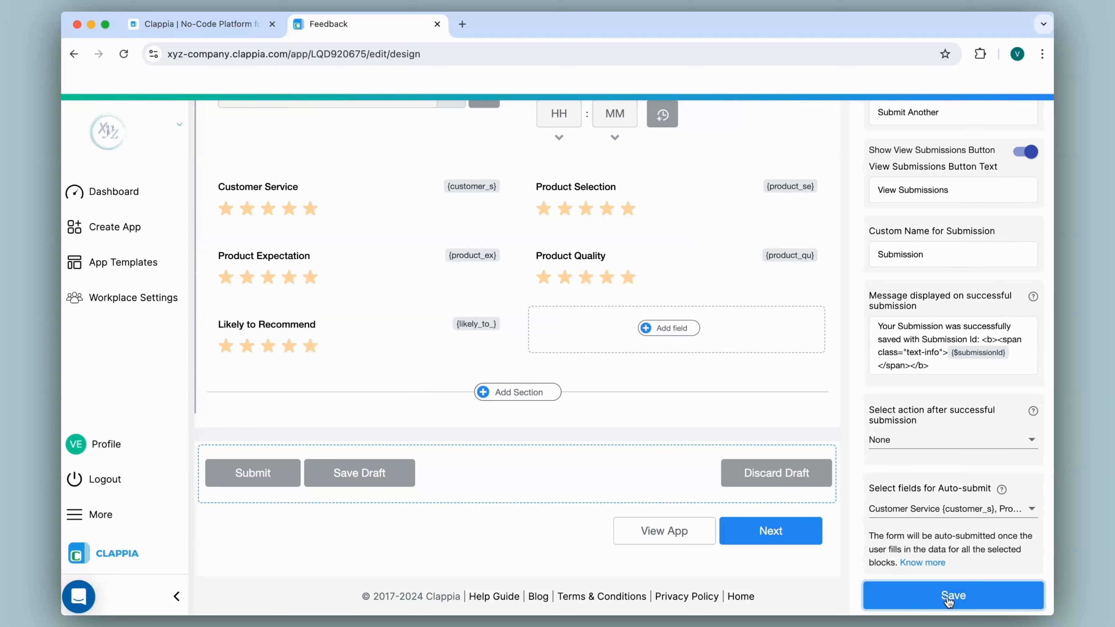
- Reopen the live Feedback form and fill in the current date, 13-08-2024, and time, 10:05
scroll(512, 320, up, 6)
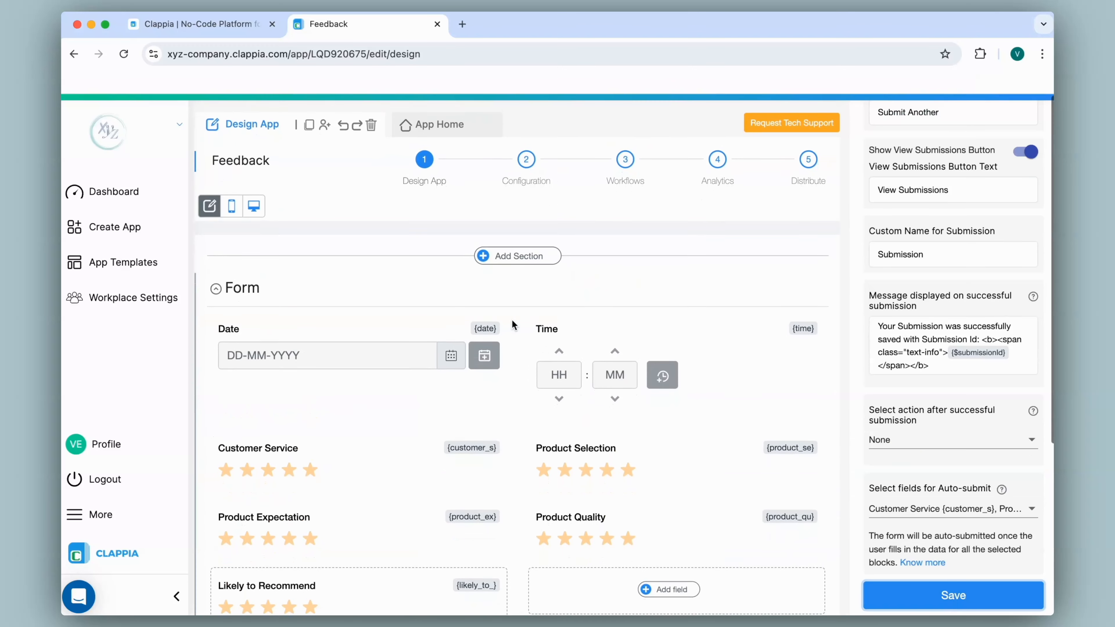
click(436, 119)
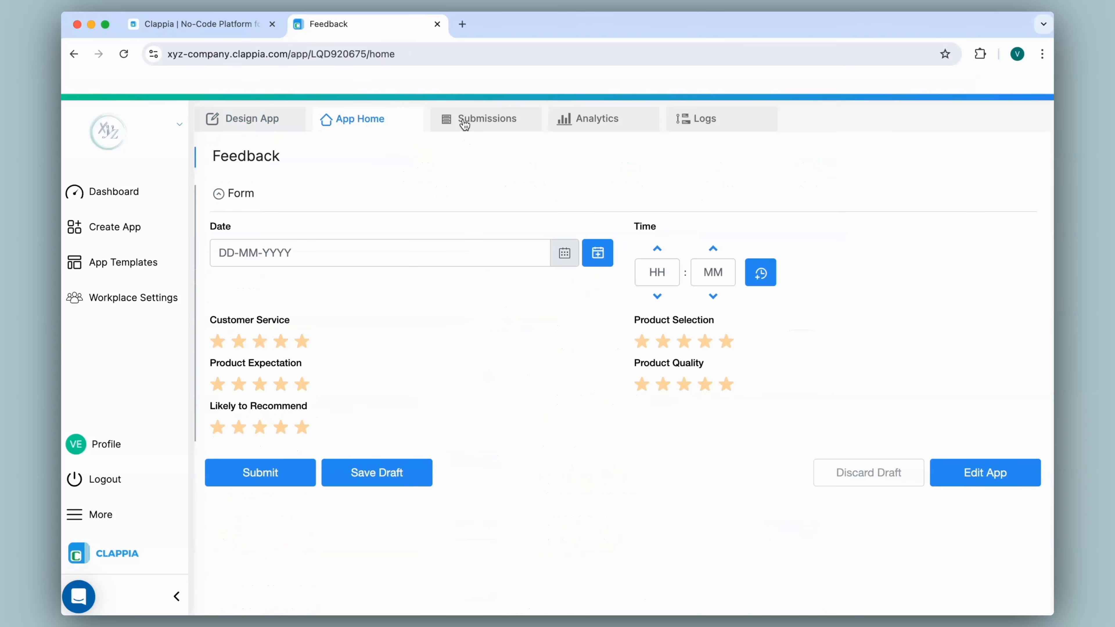
click(597, 253)
click(760, 273)
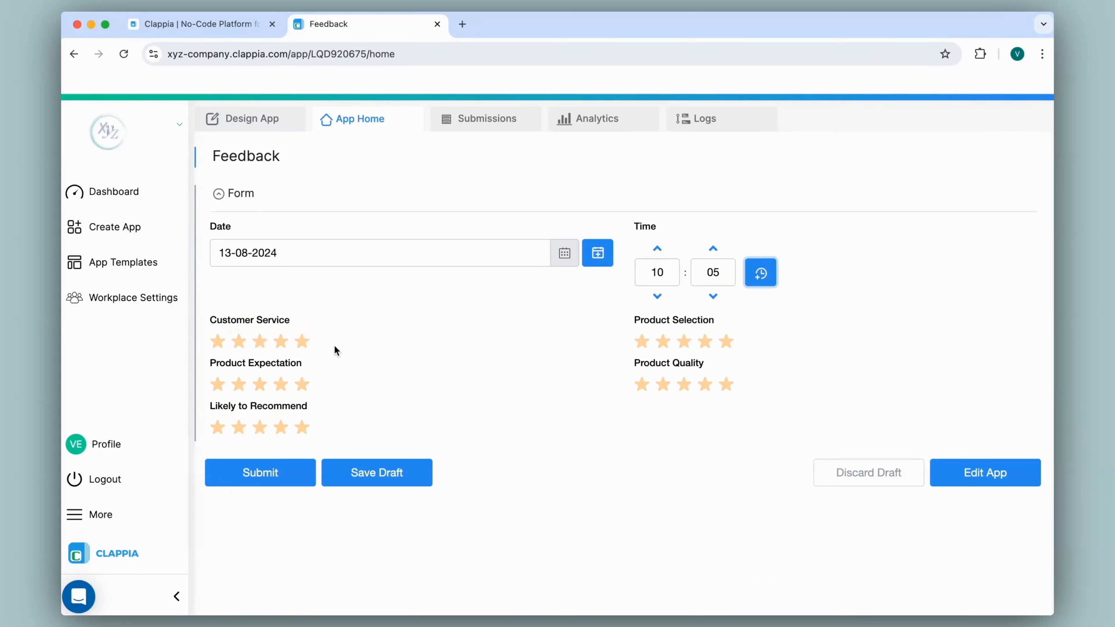
- Give all five feedback criteria five stars to test the form's auto-submission
click(307, 345)
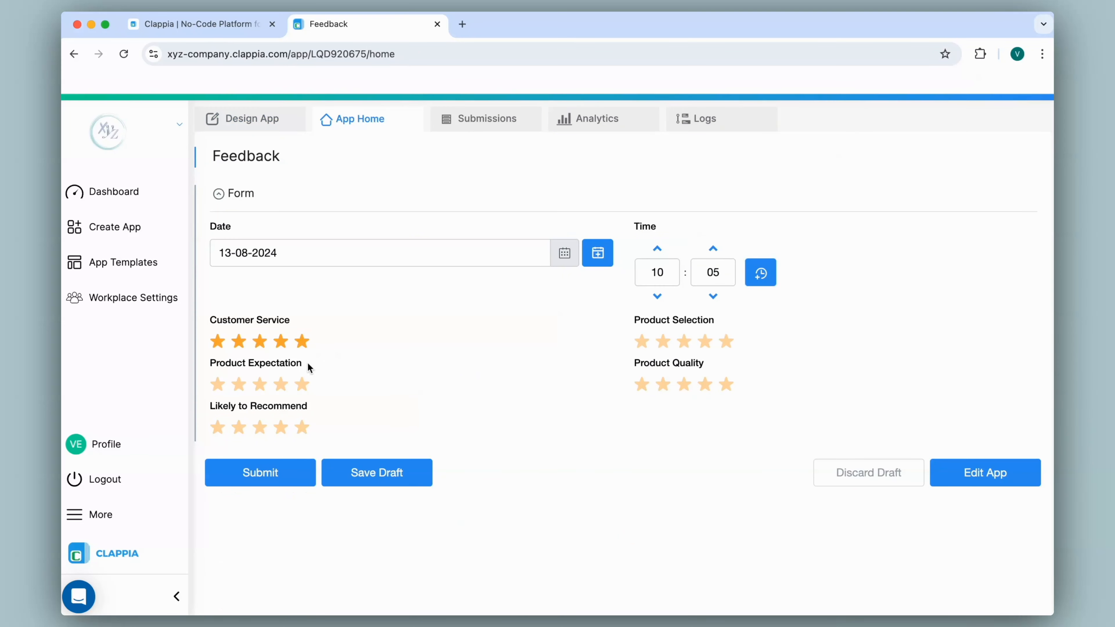
click(303, 385)
click(303, 427)
click(727, 342)
click(729, 383)
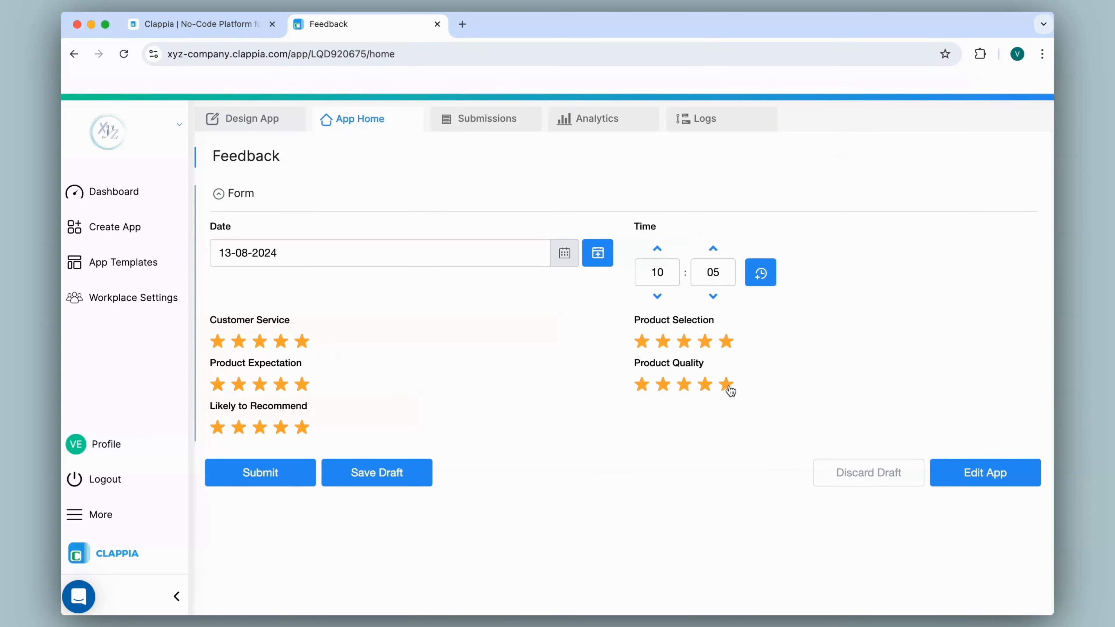
- Start another Feedback submission and give all five criteria five stars to test the auto-submission again
key(Return)
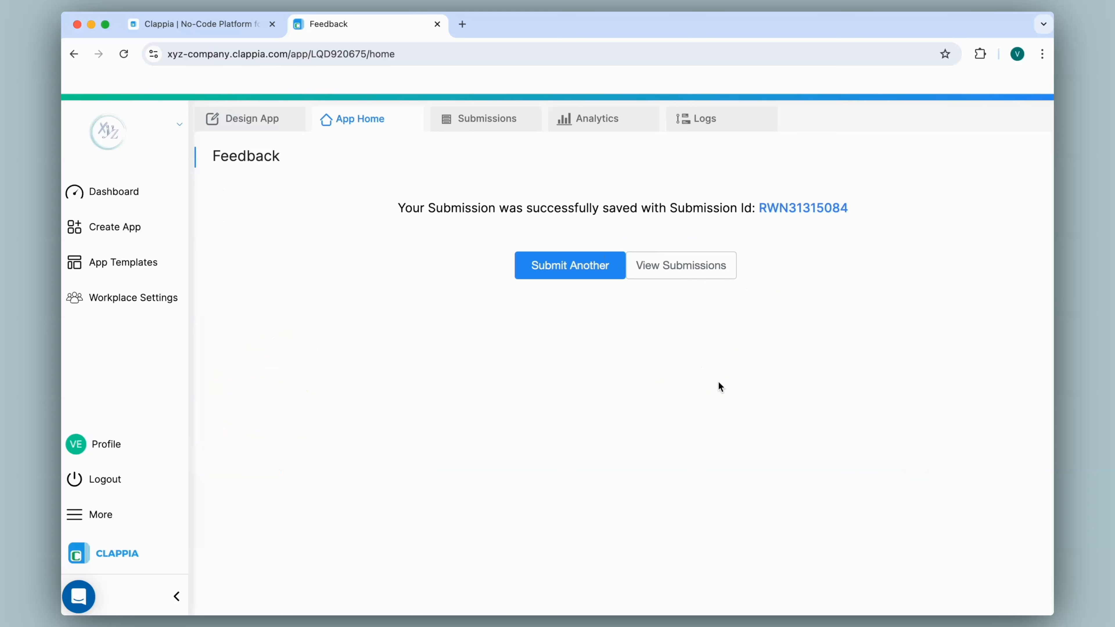
click(572, 282)
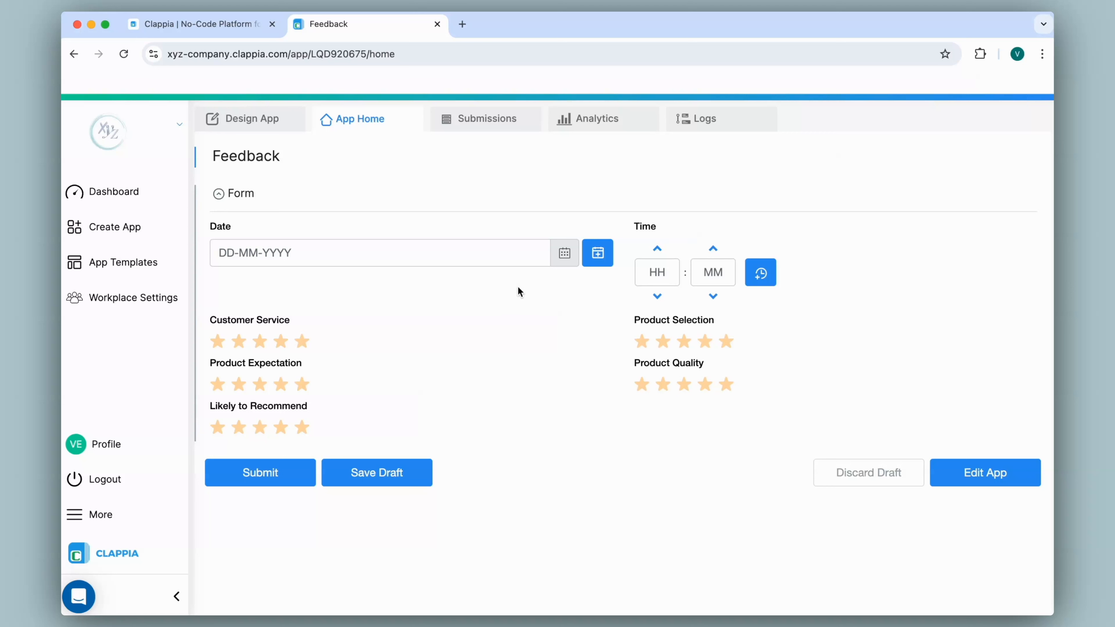
click(302, 341)
click(302, 384)
click(302, 427)
click(726, 342)
click(726, 384)
key(Return)
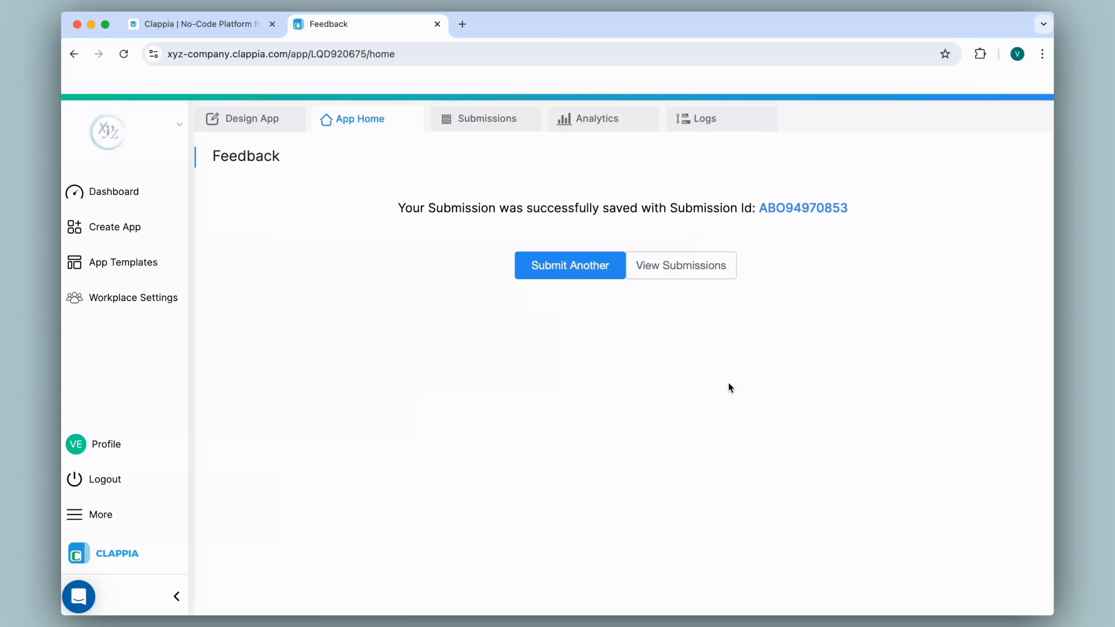
- Return to the Feedback app's design, set the action after successful submission to Return to App Home, and save the submission settings
click(540, 272)
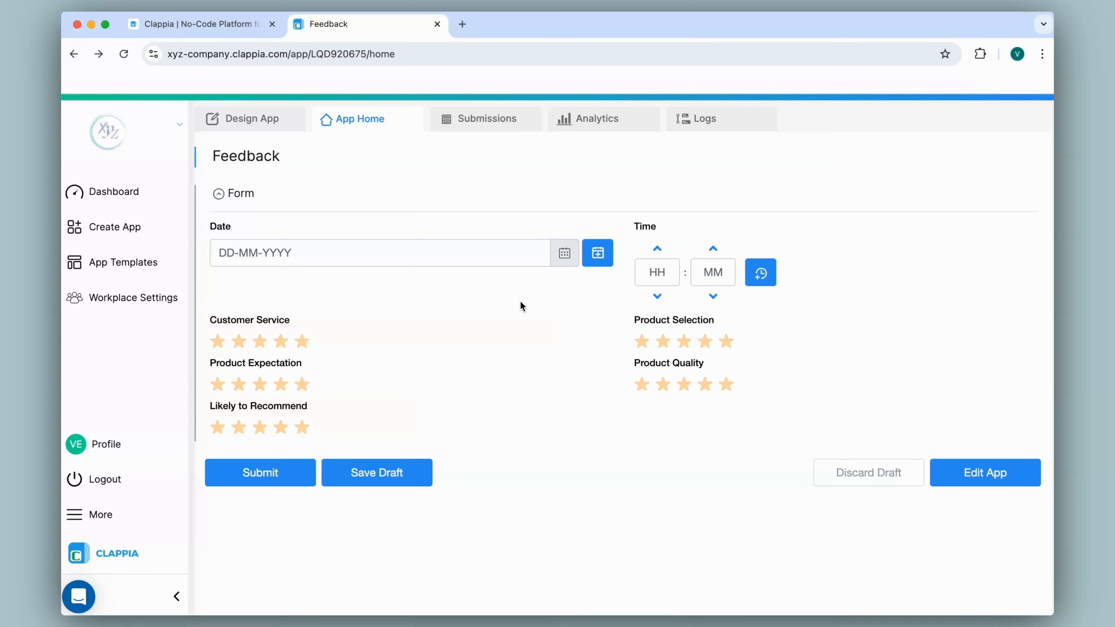
click(235, 124)
scroll(519, 347, down, 5)
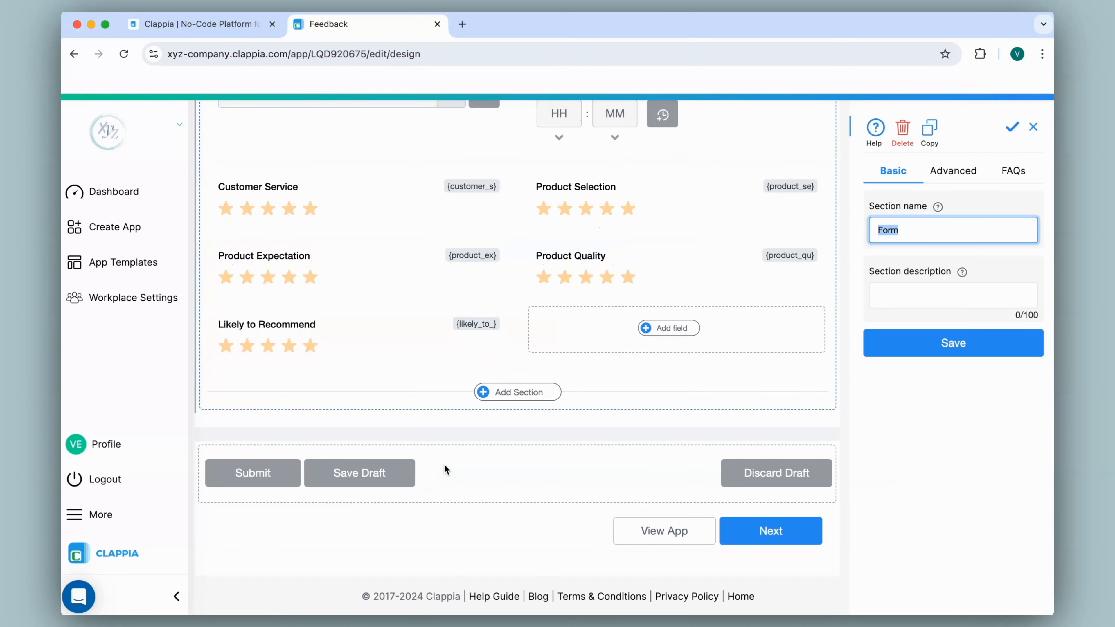
click(443, 467)
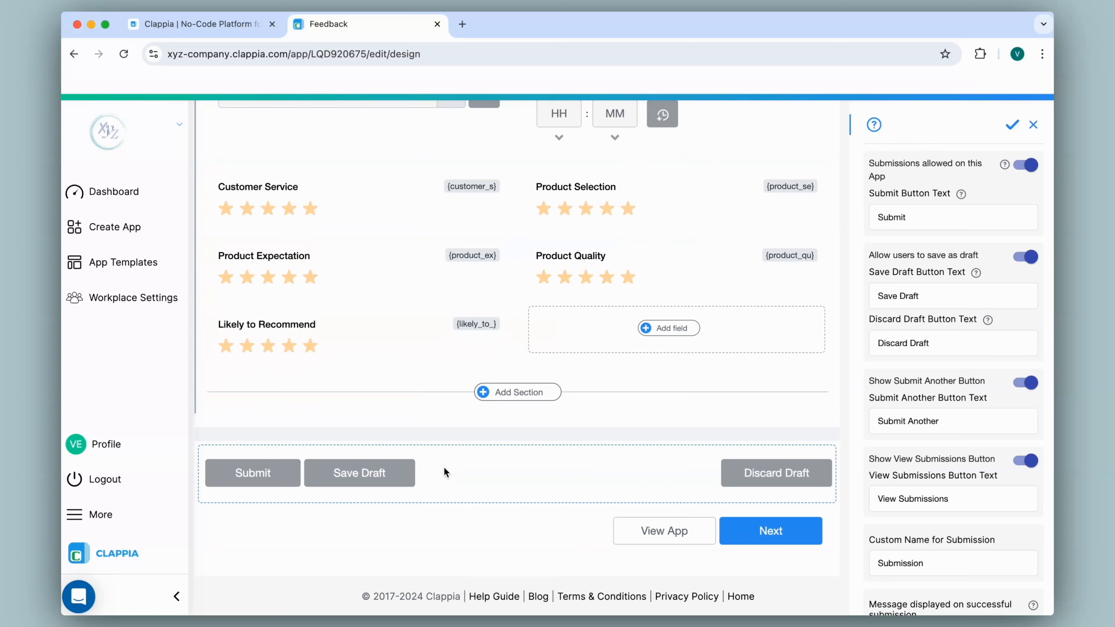
scroll(944, 345, down, 7)
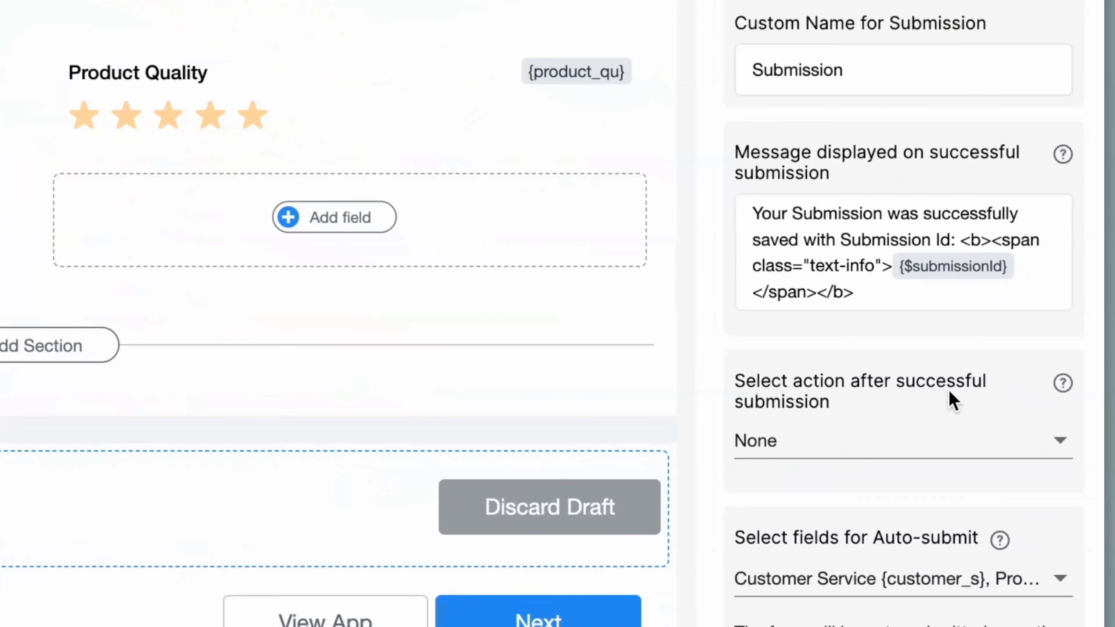
click(852, 444)
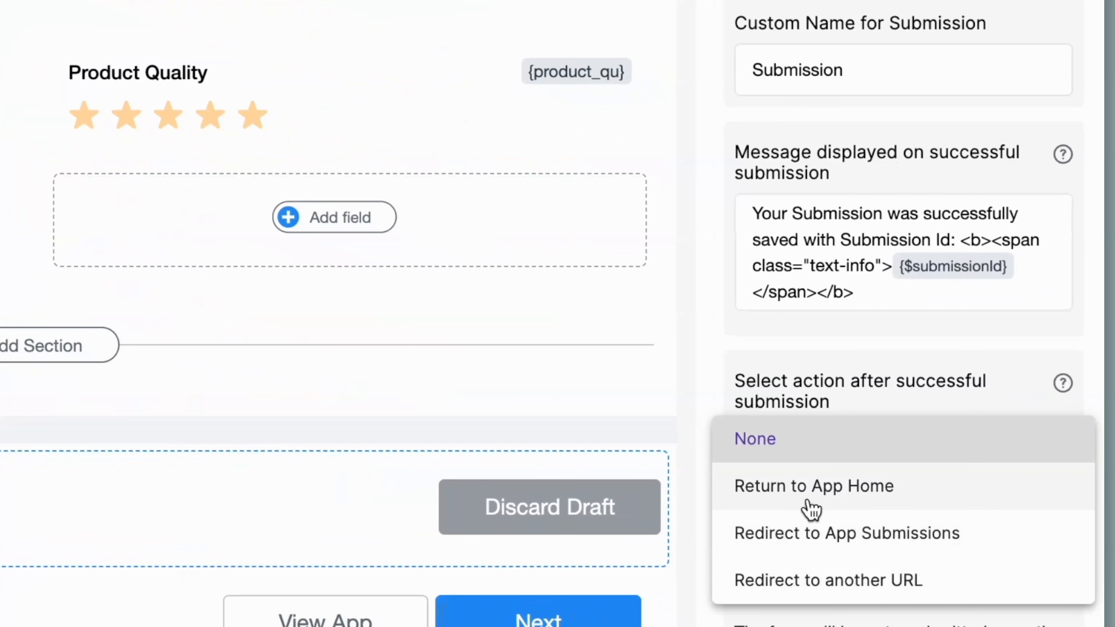
click(773, 503)
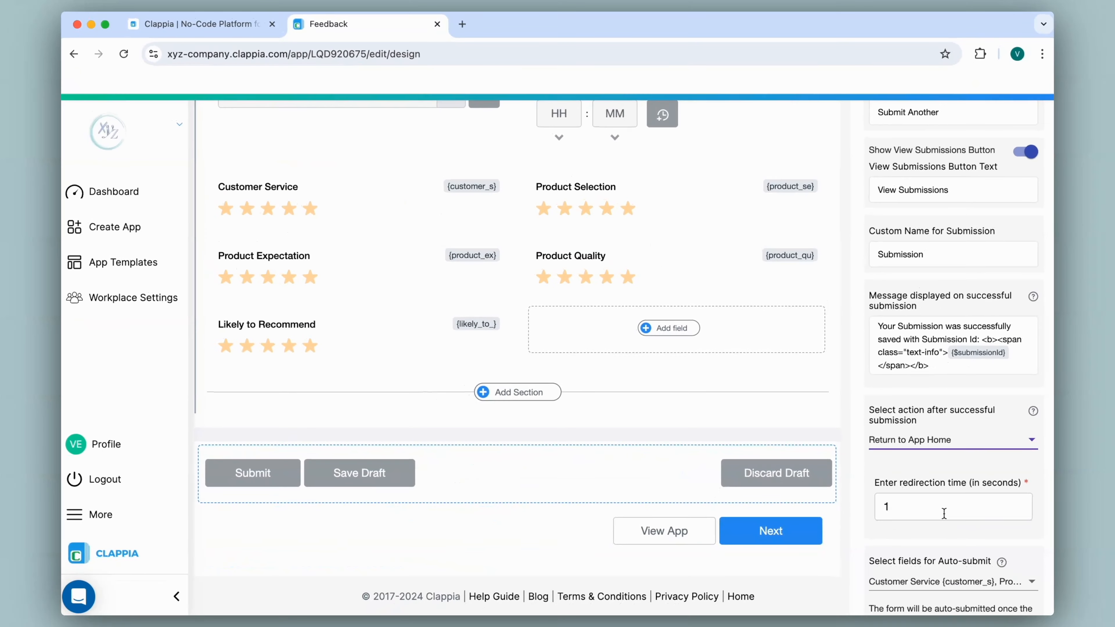
click(947, 600)
- Open the live Feedback form and fill in the current date, 13-08-2024, and time, 10:11
scroll(523, 325, up, 6)
click(457, 123)
click(598, 253)
click(761, 273)
- Rate all five feedback criteria five stars to test auto-submission with the return to the app home
click(302, 341)
click(302, 385)
click(302, 427)
click(727, 341)
click(727, 385)
key(Return)
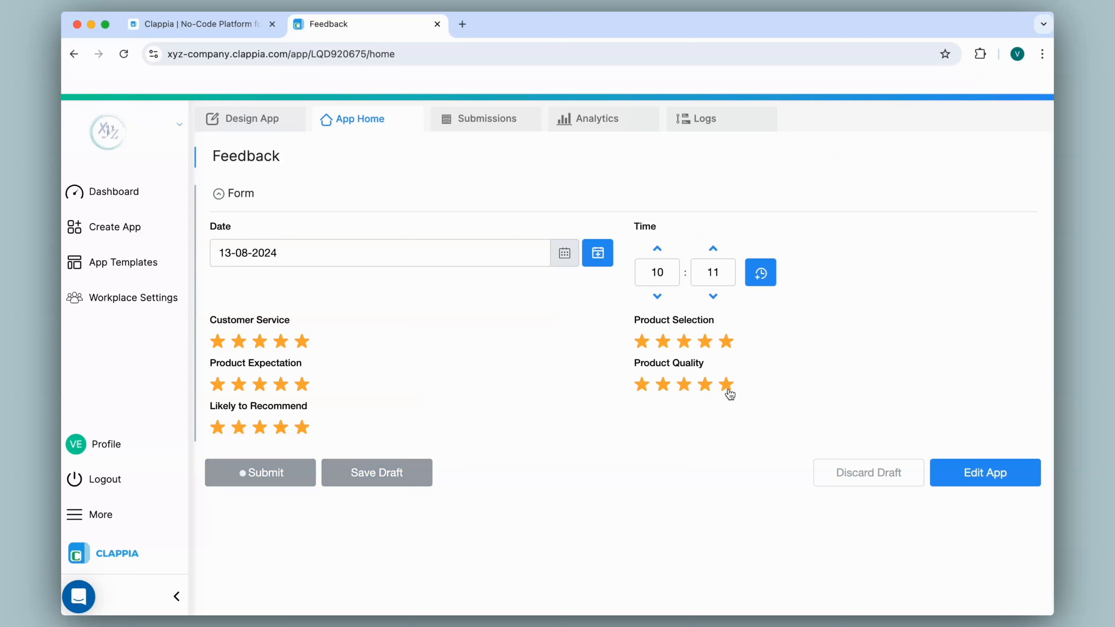
key(Return)
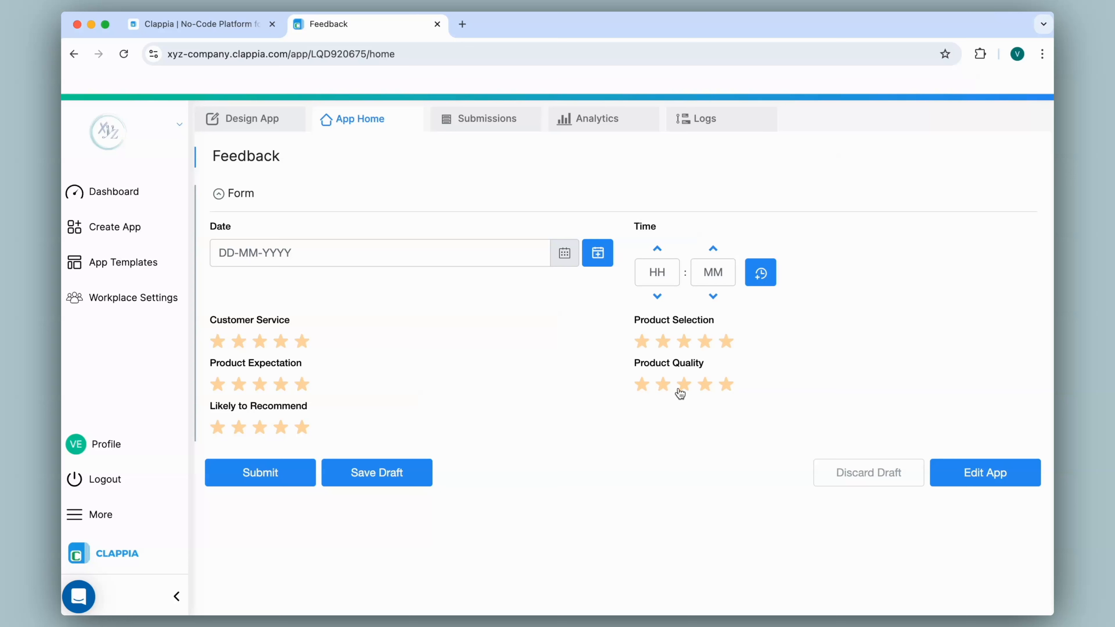
- Create a new app from the dashboard and name it Inventory
click(155, 200)
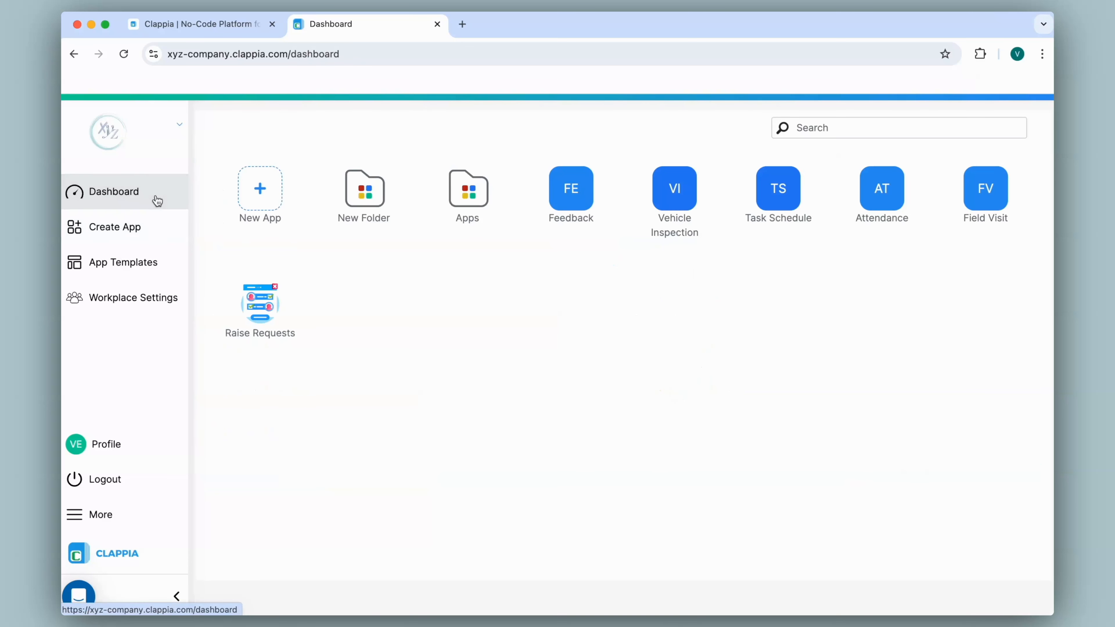
click(272, 189)
text(Inventory)
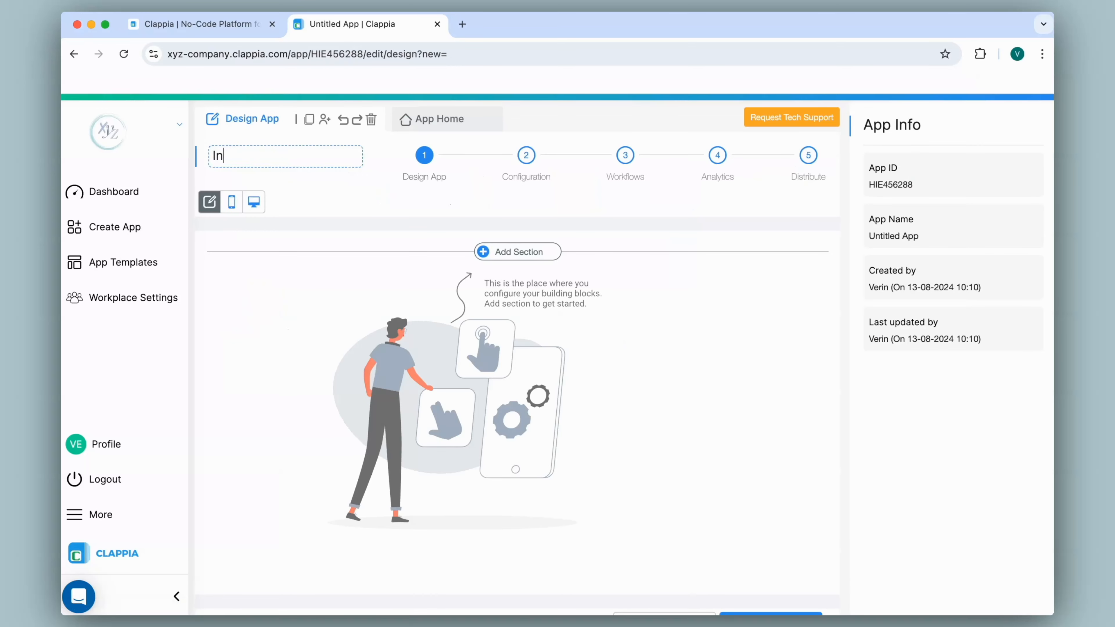
- Add a section named Product Details to the Inventory app and save it
click(520, 251)
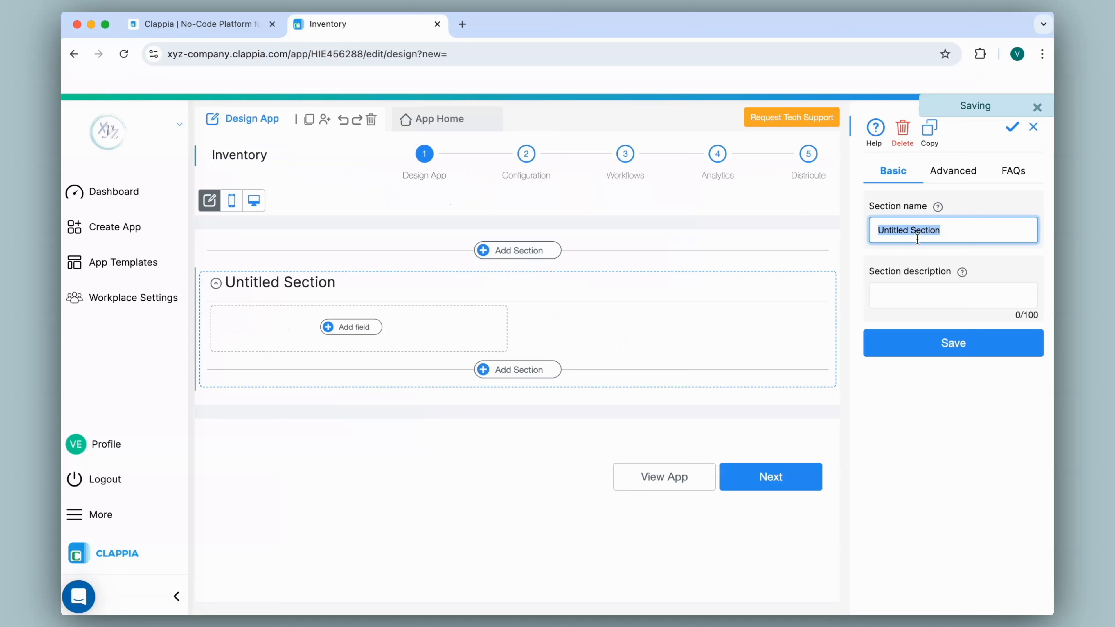
text(Product Details)
click(974, 338)
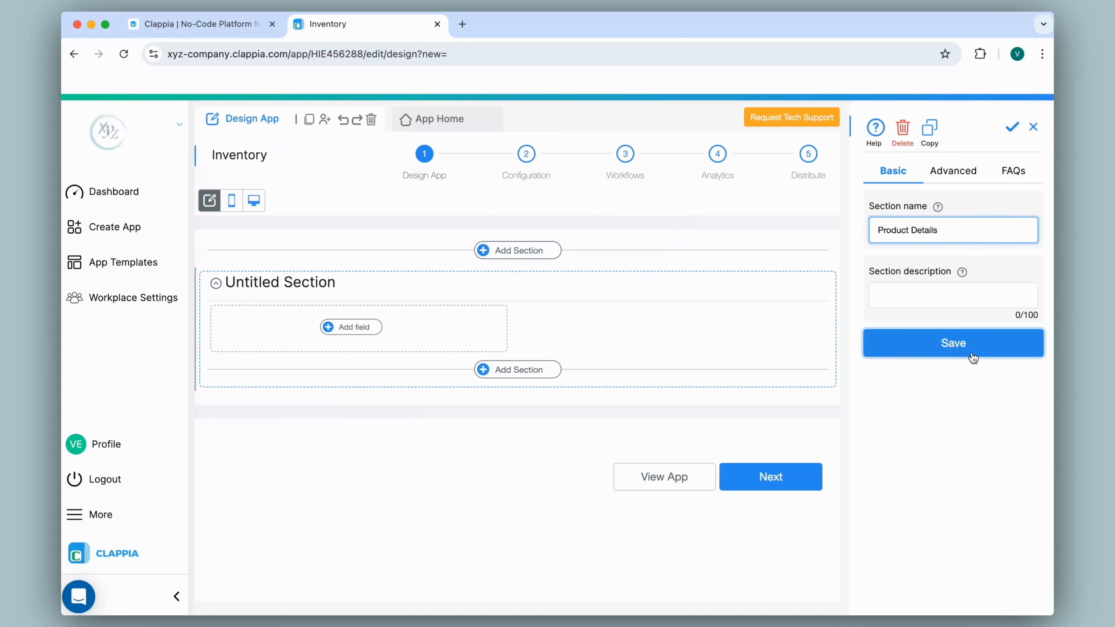
- Add a Date Selector field labelled Date to the Product Details section and save it
click(346, 339)
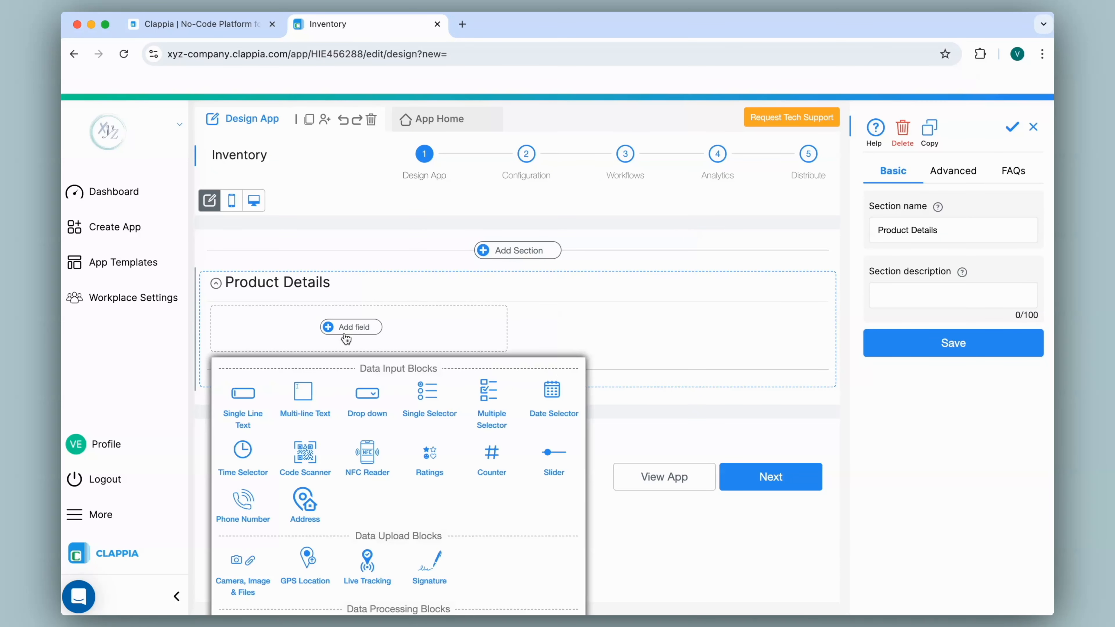
click(552, 394)
double_click(917, 231)
key(BackSpace)
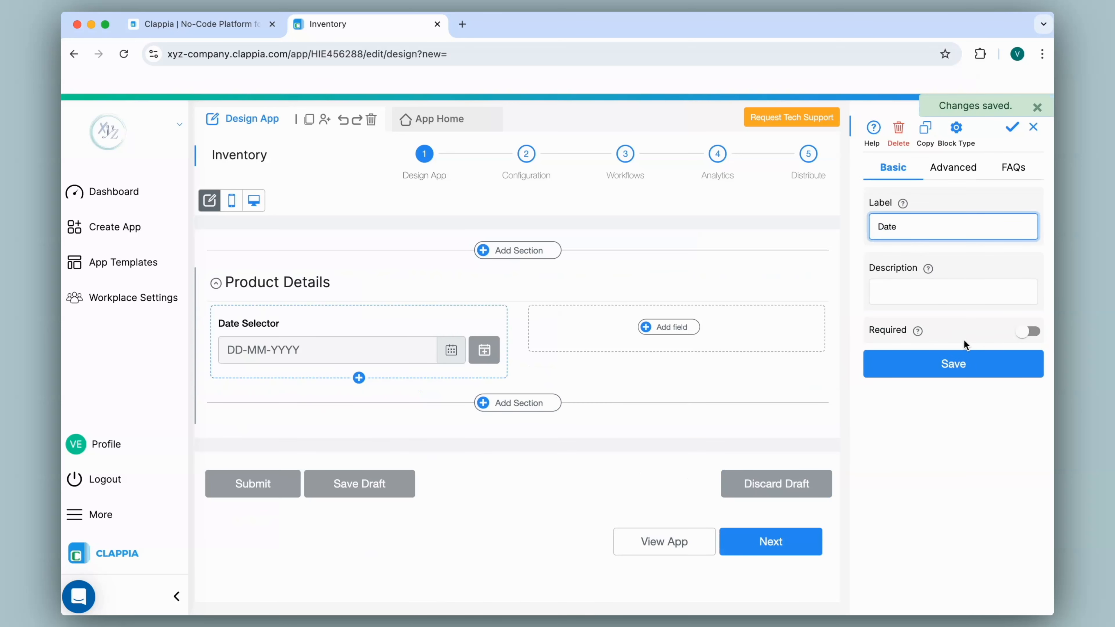
click(969, 361)
- Add a Time Selector field labelled Time beside the Date field and save it
click(693, 325)
click(555, 451)
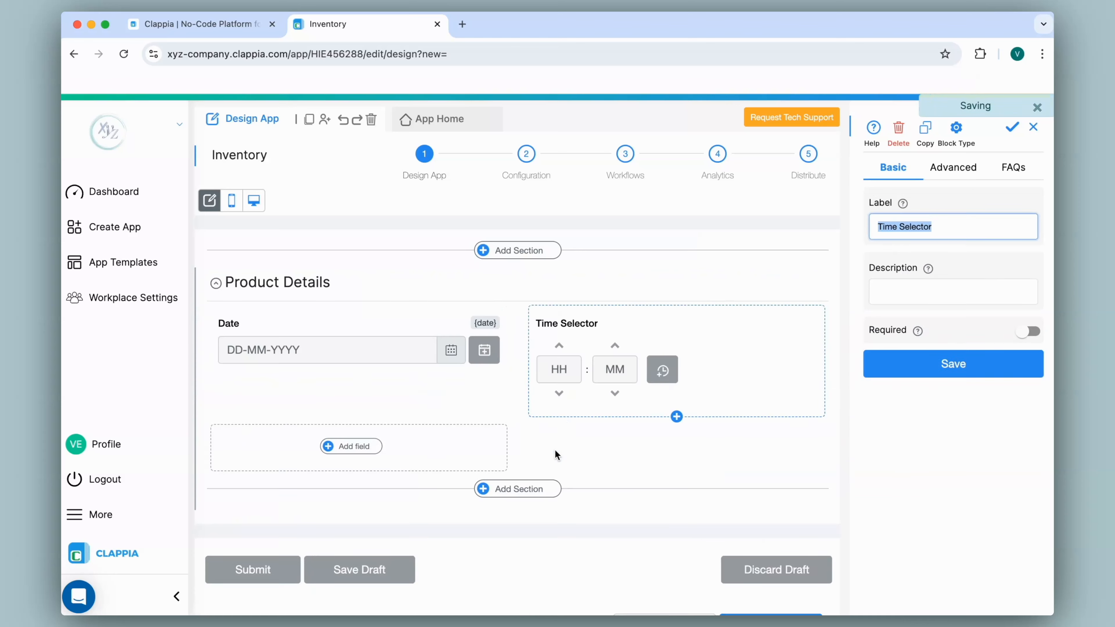
text(Time)
click(952, 363)
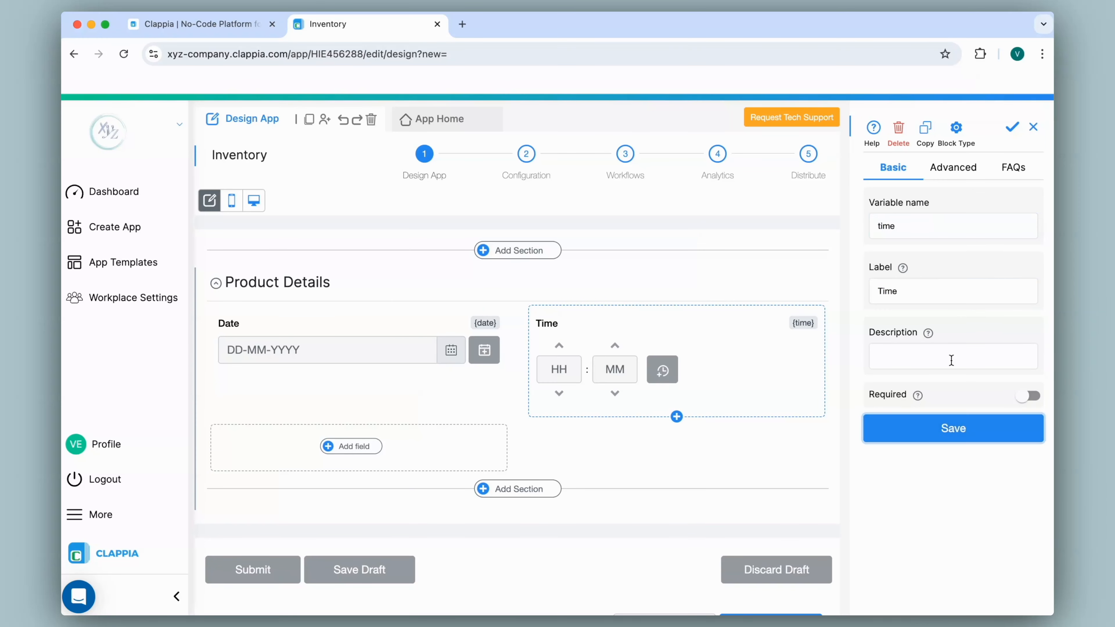
- Make the Time field default to the current time and save the change
click(972, 181)
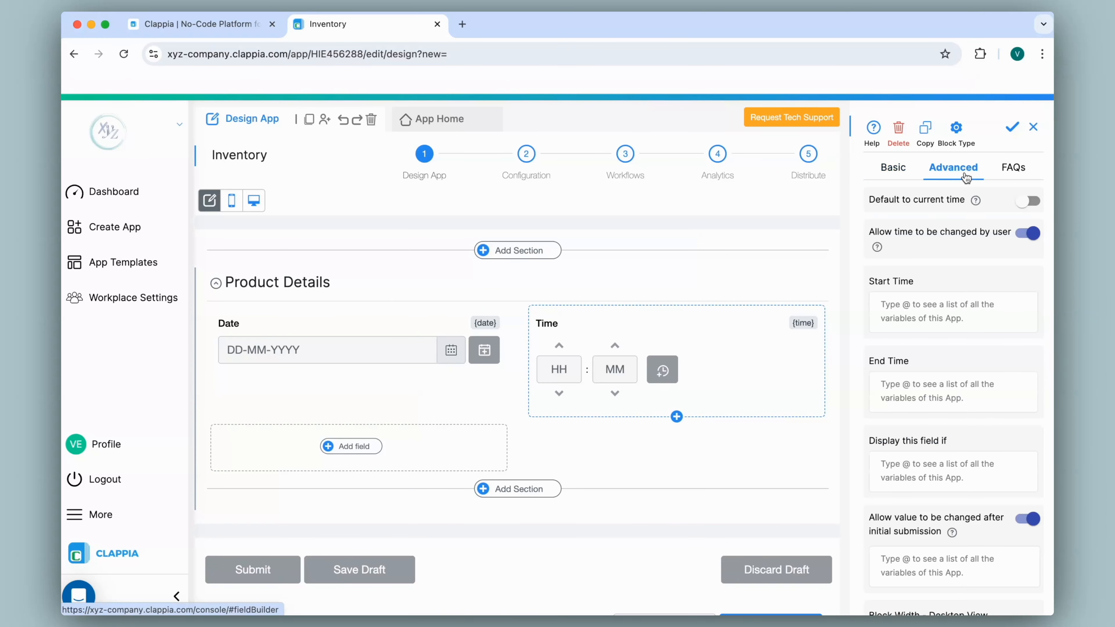
click(1030, 201)
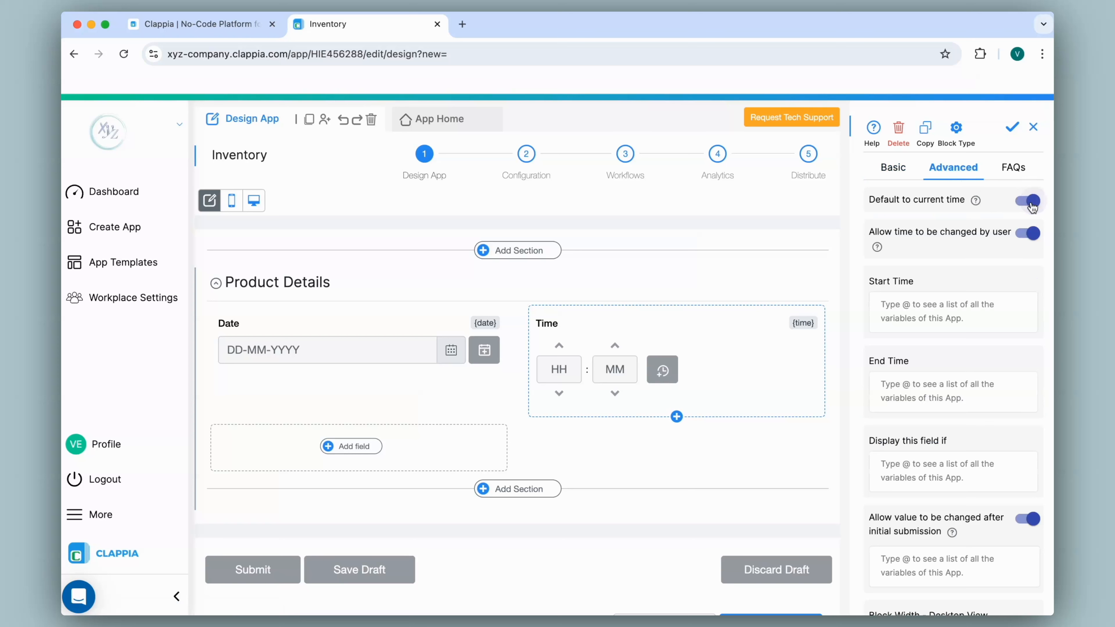
click(1012, 128)
- Make the Date field default to the current date and save the change
click(458, 338)
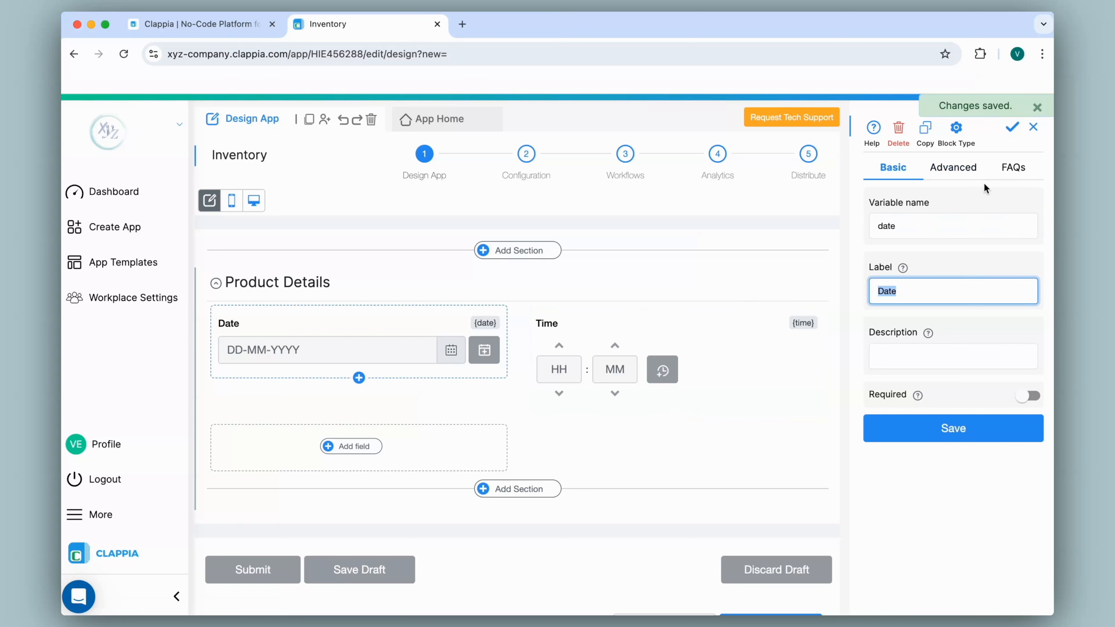
click(961, 172)
click(1030, 202)
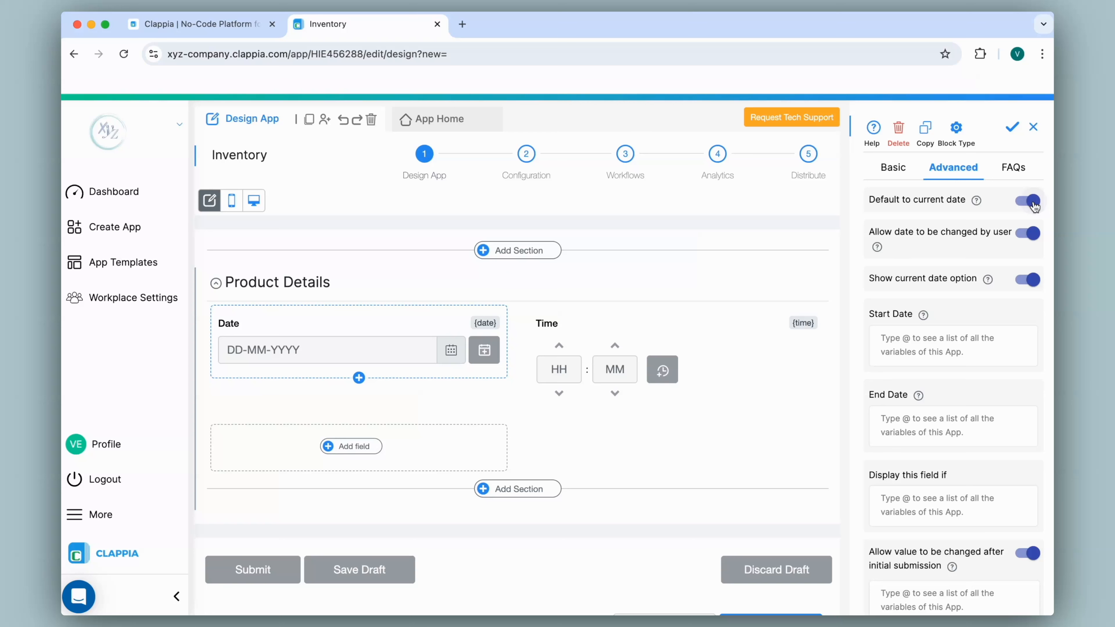
click(1012, 128)
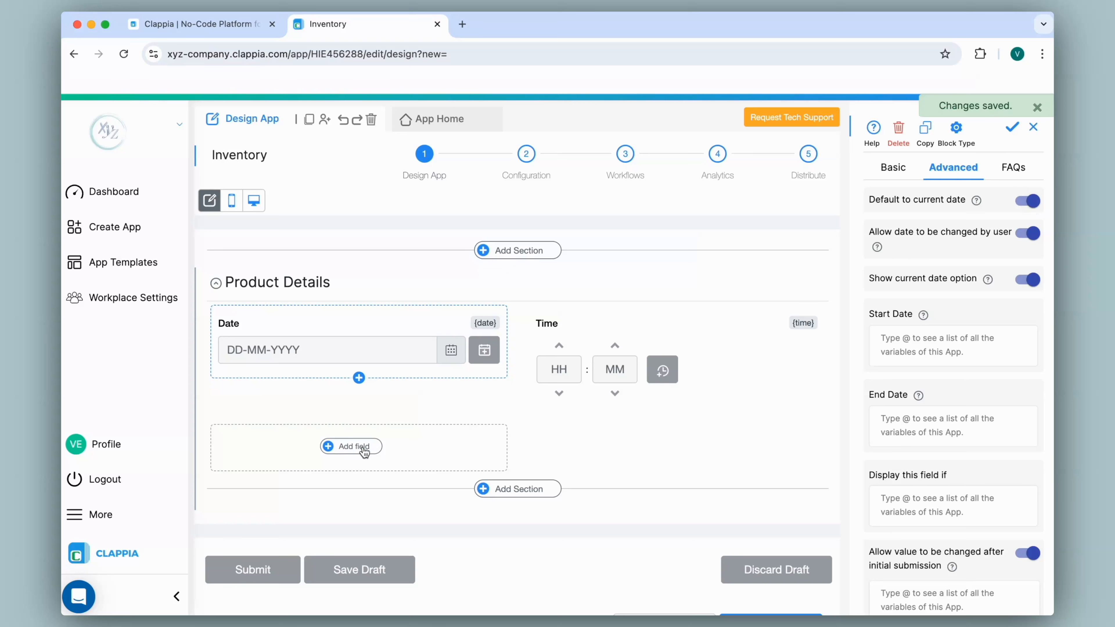
- Add a Code Scanner field labelled Scan Product Code, review its advanced options and save it
click(351, 446)
scroll(364, 452, down, 3)
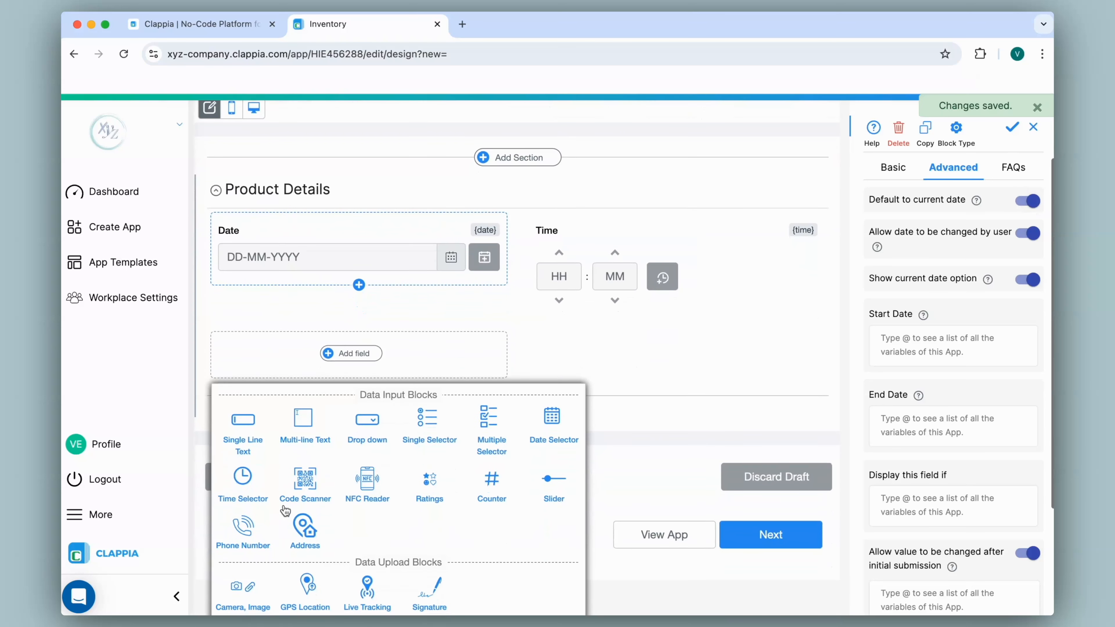
click(305, 488)
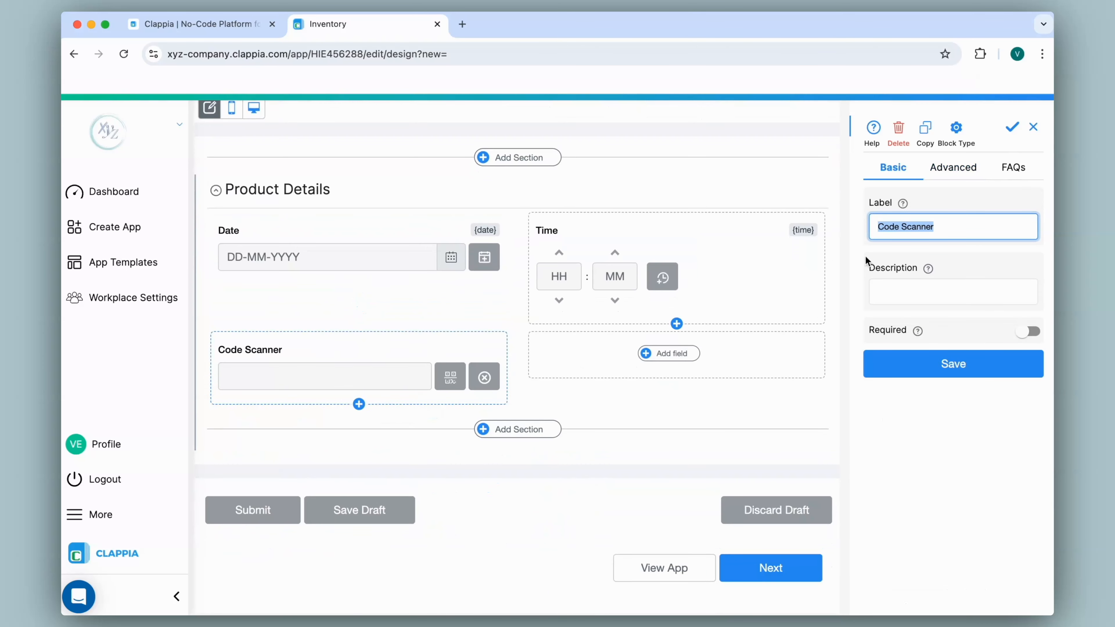
text(Scan Product Code)
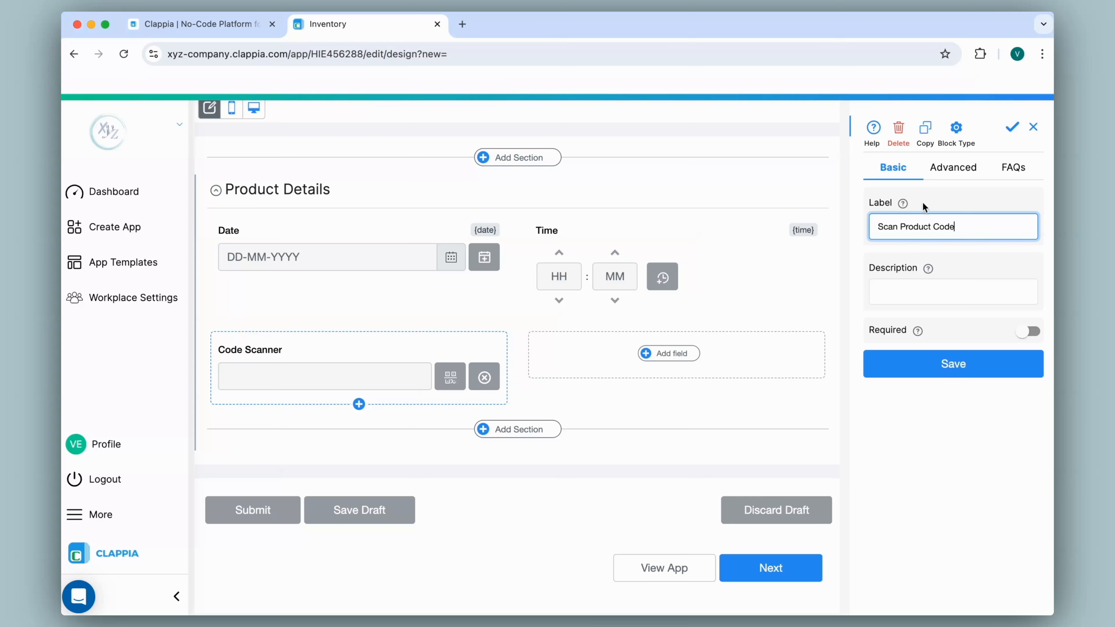
click(944, 172)
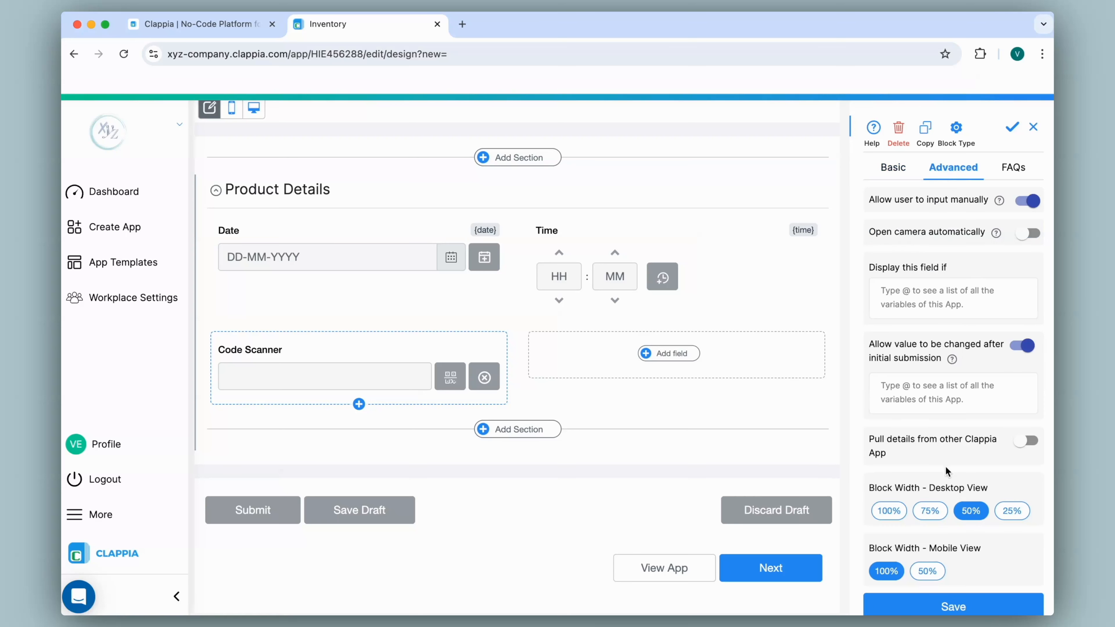
click(1014, 130)
- Add a Single Line Text field labelled Quantity beside Scan Product Code and save it
click(685, 354)
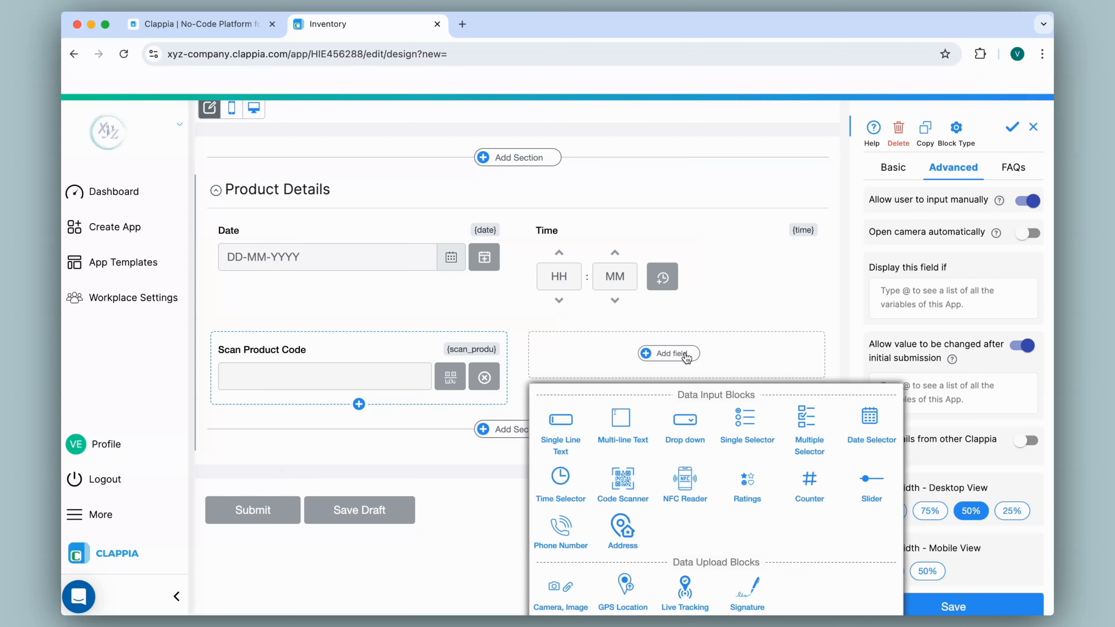
click(567, 433)
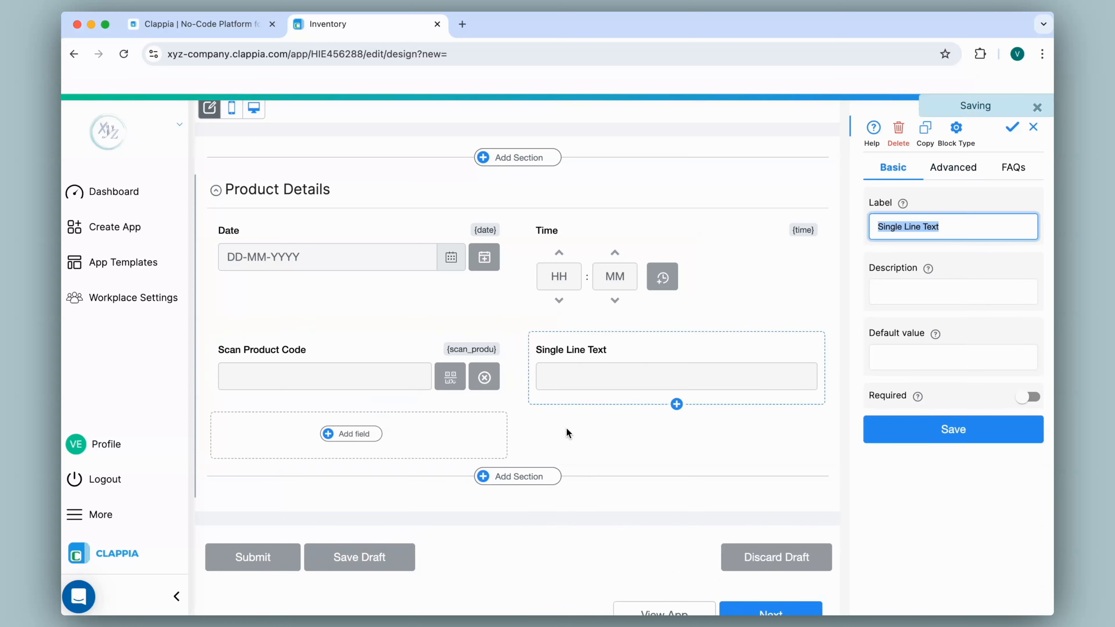
text(Quantity)
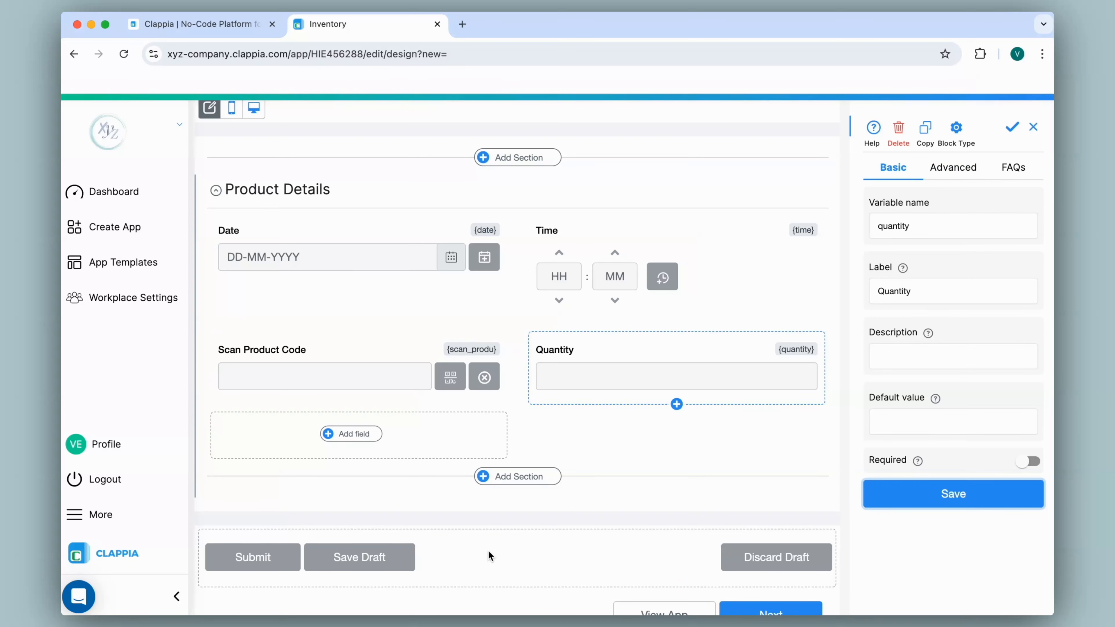
- Select Scan Product Code as the auto-submit field in the Inventory app's submission settings and save them
click(489, 552)
scroll(1003, 343, down, 5)
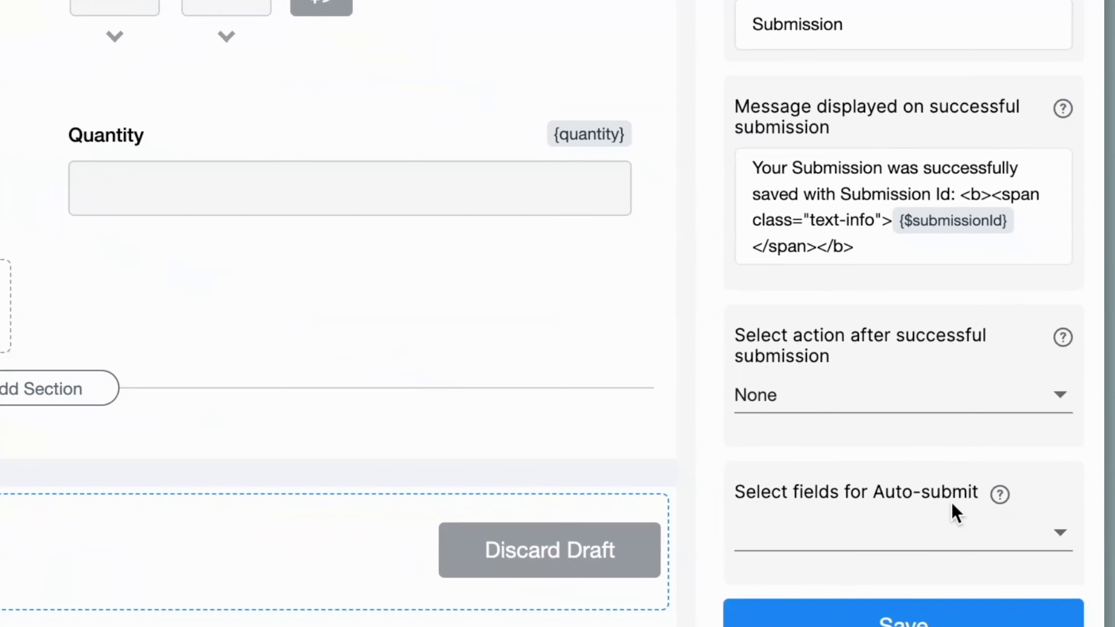
click(895, 543)
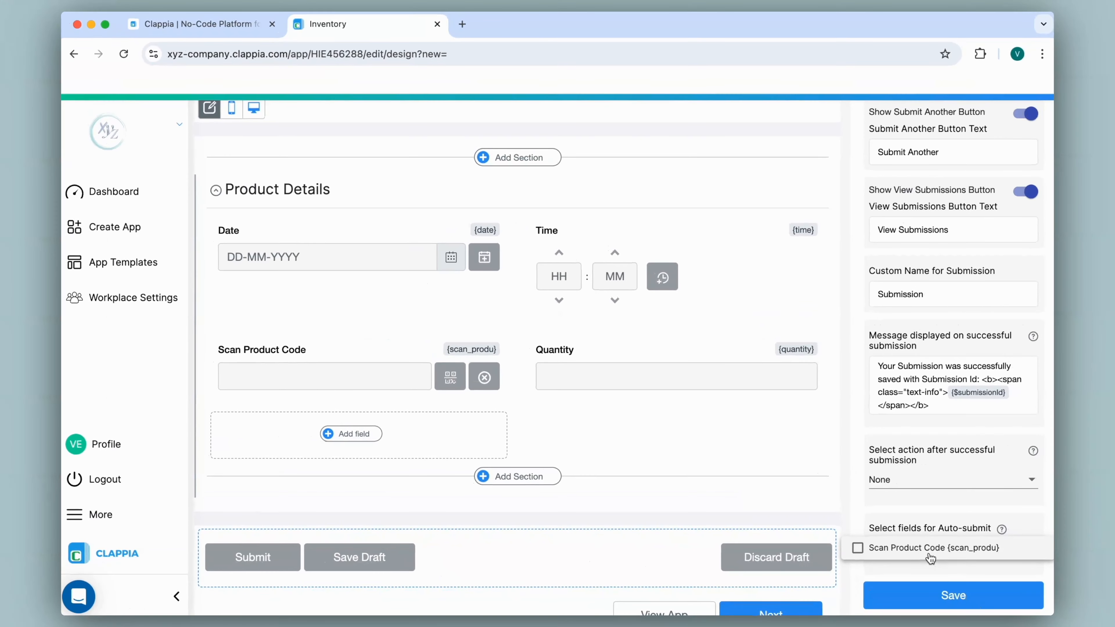
click(930, 553)
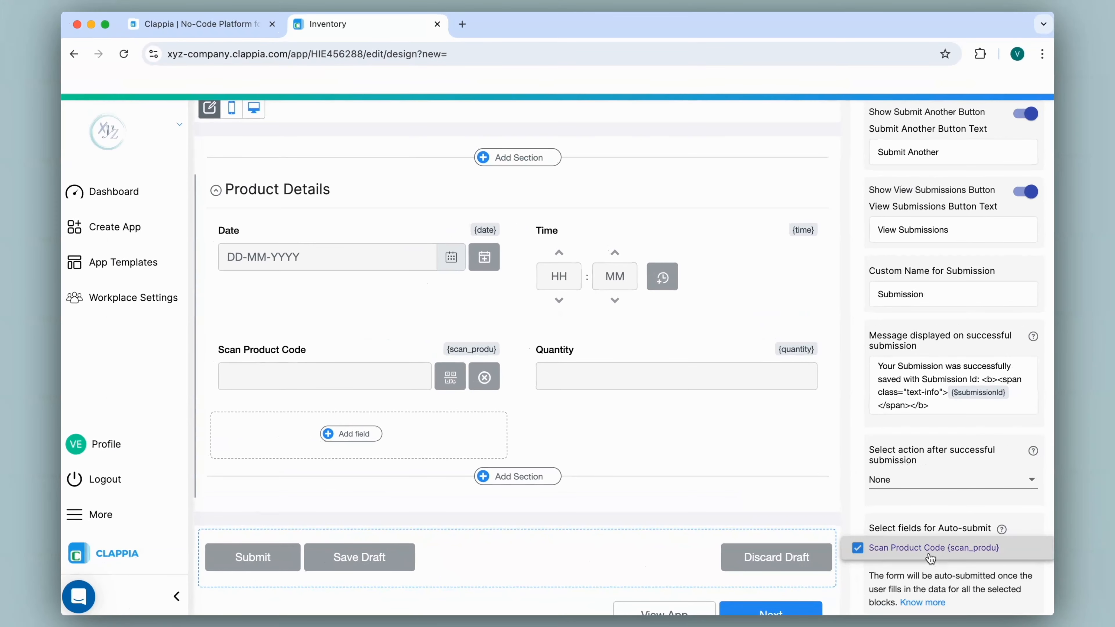
click(926, 595)
click(927, 595)
scroll(516, 366, up, 3)
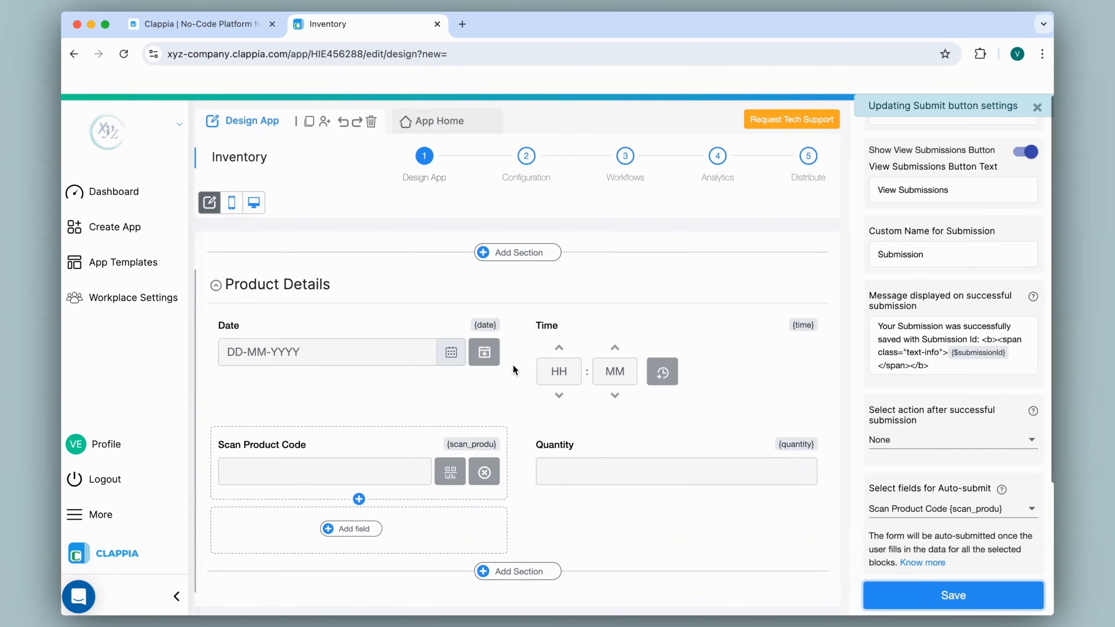
- Open the live Inventory form, set Quantity to 15 and enter SKU-A-01 manually as the product code
click(443, 117)
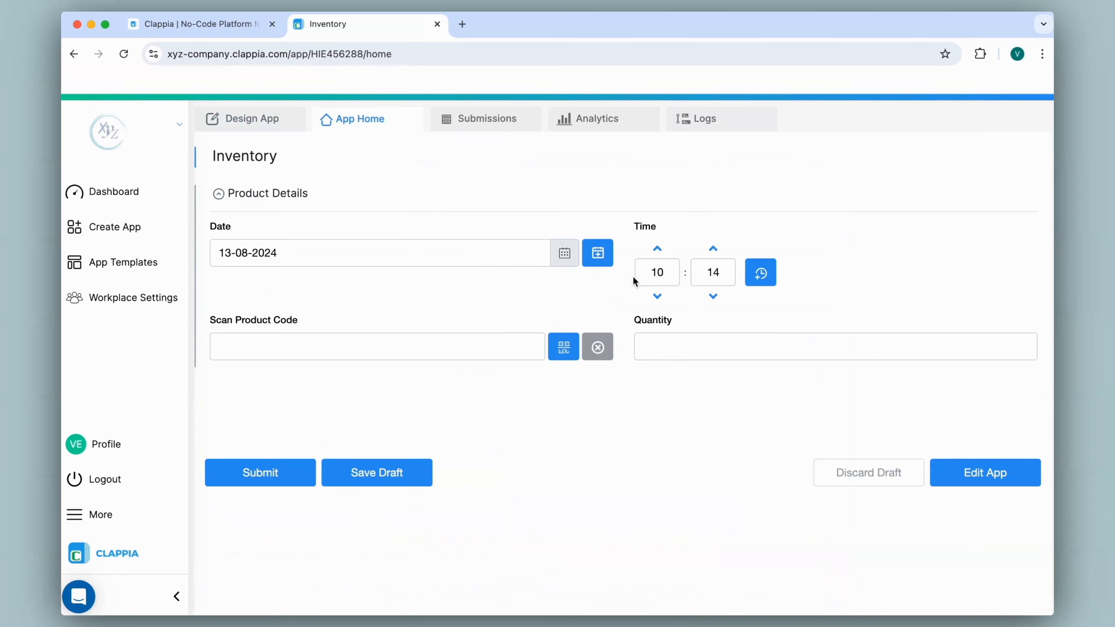
click(672, 339)
text(15)
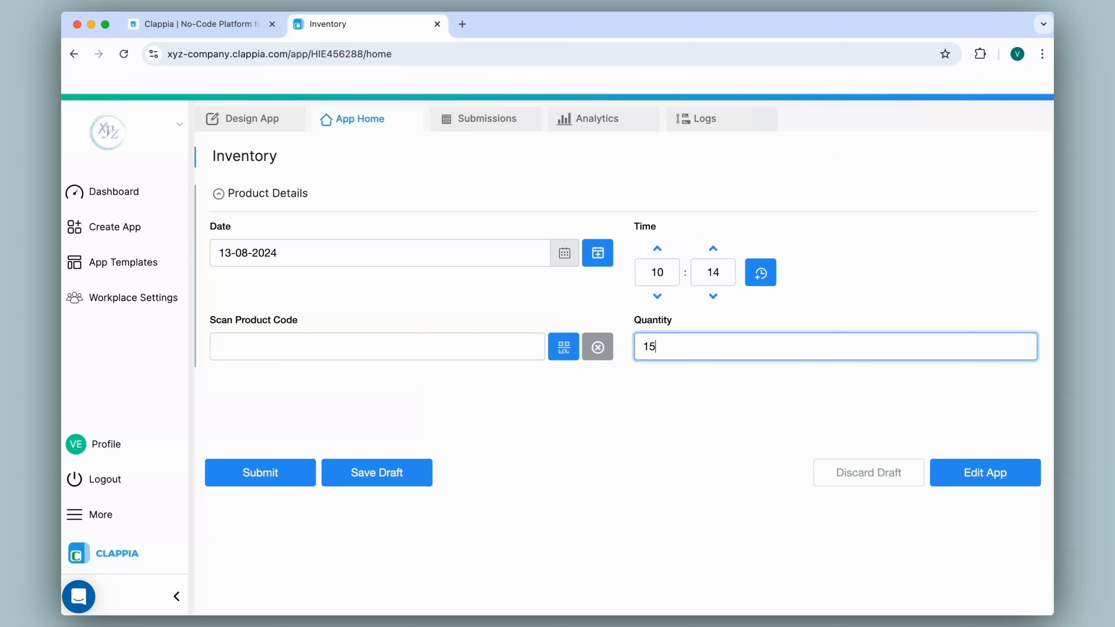
click(362, 353)
text(SKU-A-01)
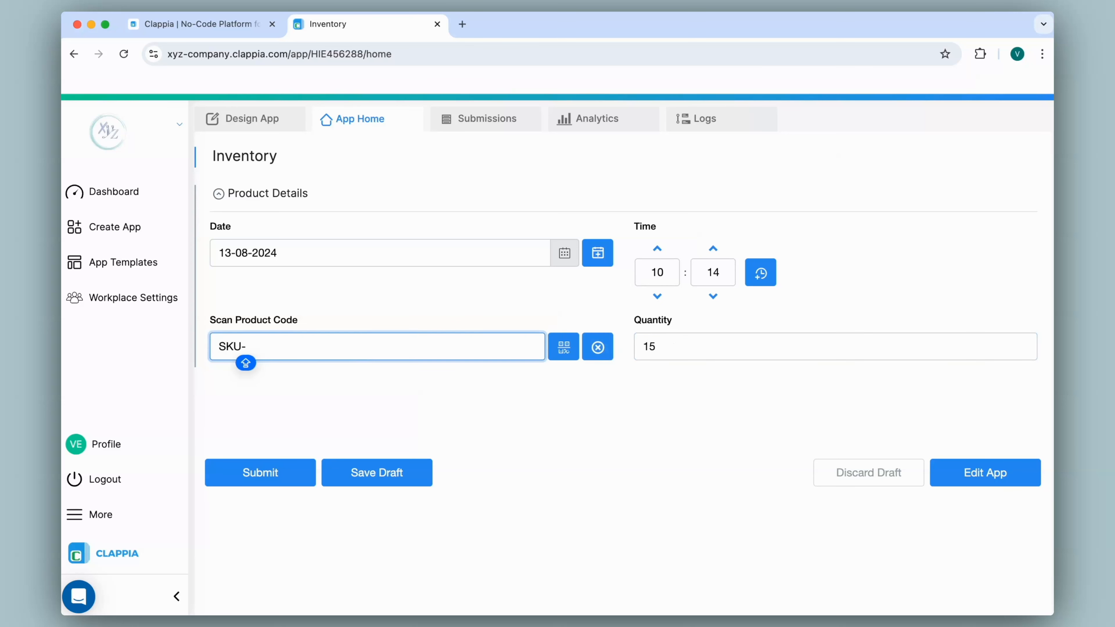
click(363, 399)
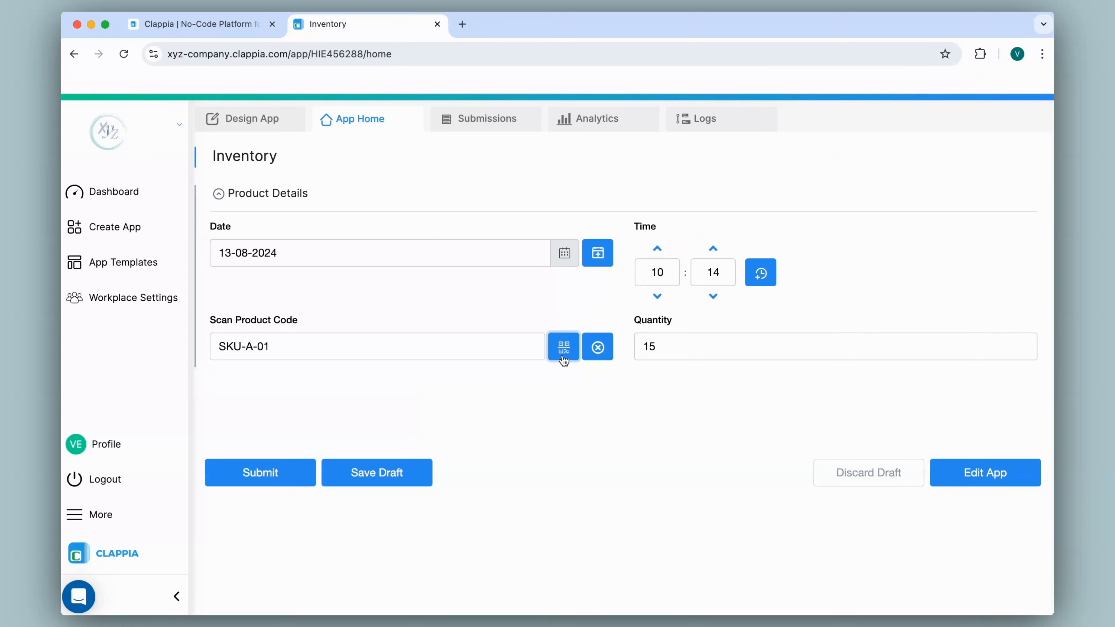
- Clear the manually entered product code and scan the code SKU-B-09 instead to trigger the auto-submit
triple_click(500, 346)
key(BackSpace)
click(564, 350)
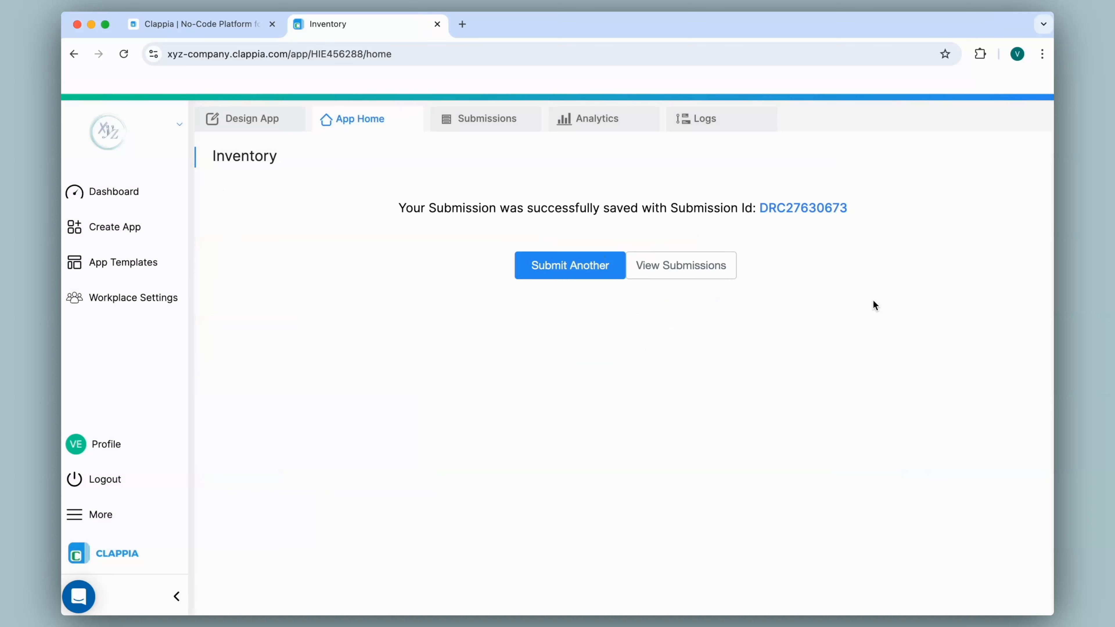
- Review the auto-submitted record in the Inventory app's submissions and return to the app's design view
click(476, 120)
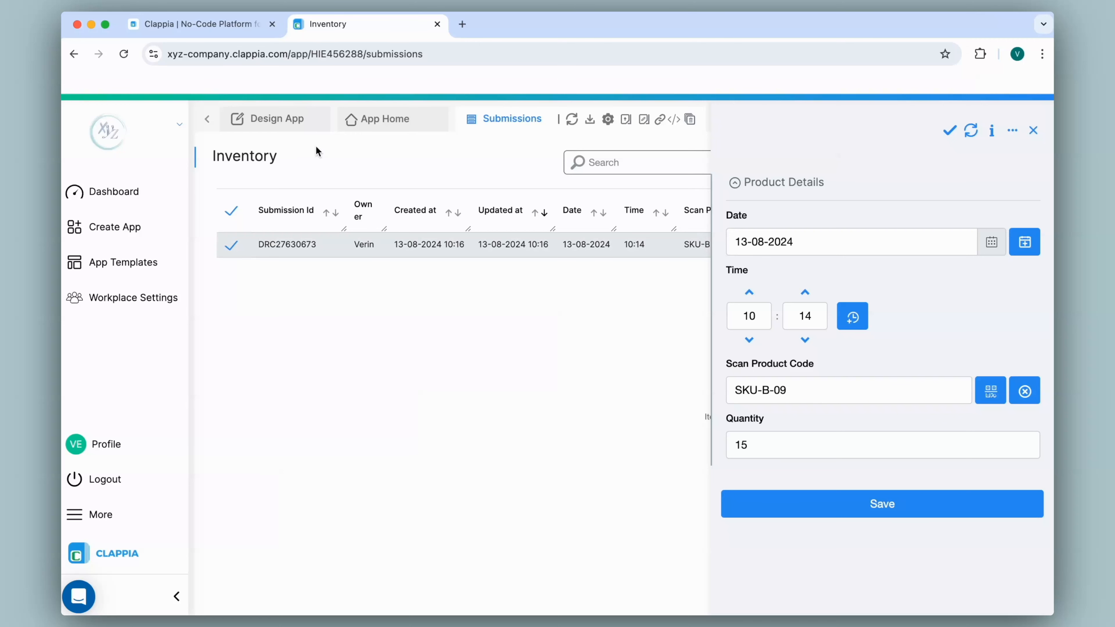
click(304, 124)
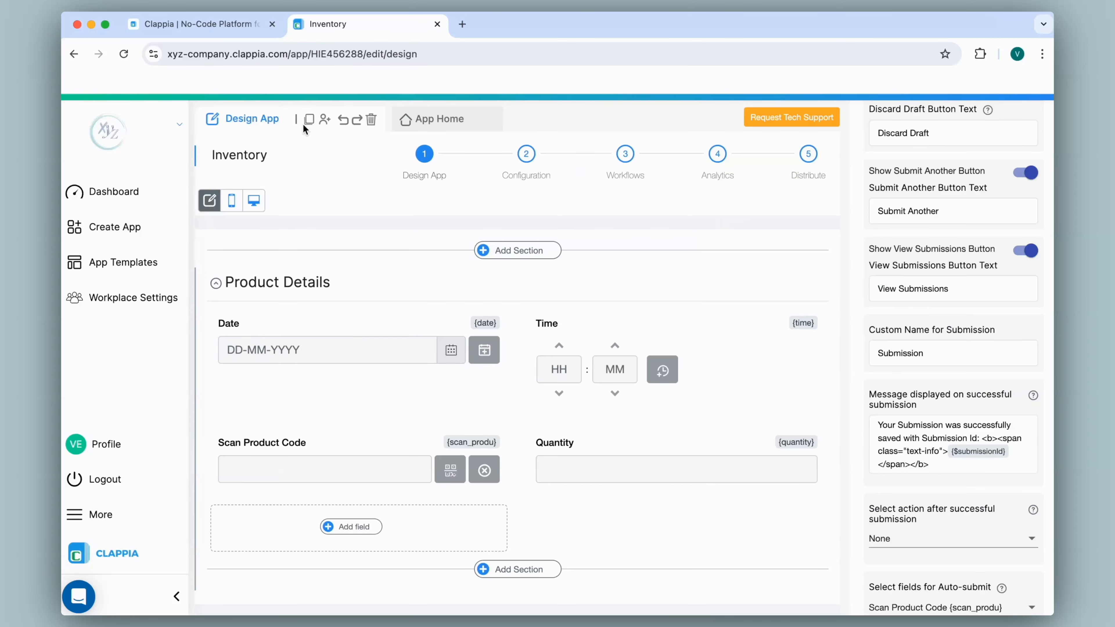